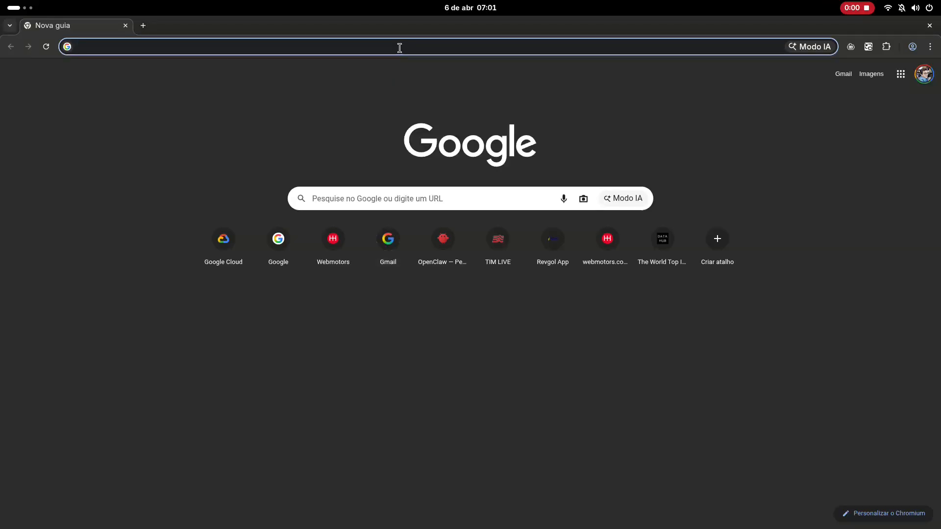
- Go to cloud.google.com and open the Google Cloud console
left_click(399, 47)
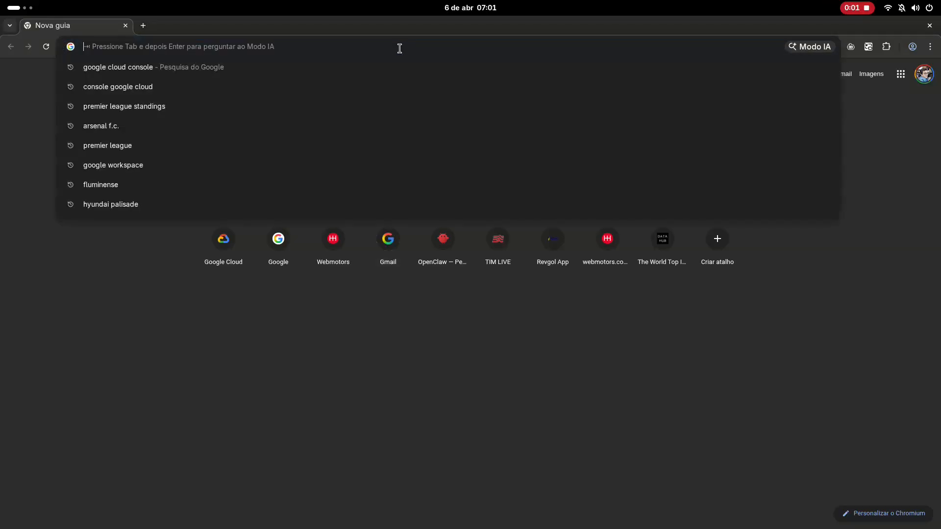
type("cloud.google.com")
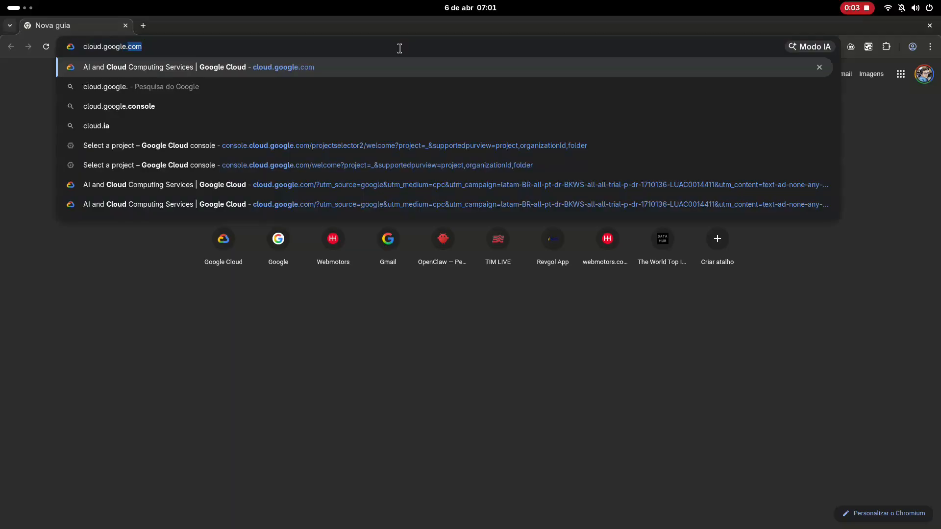
key("Return")
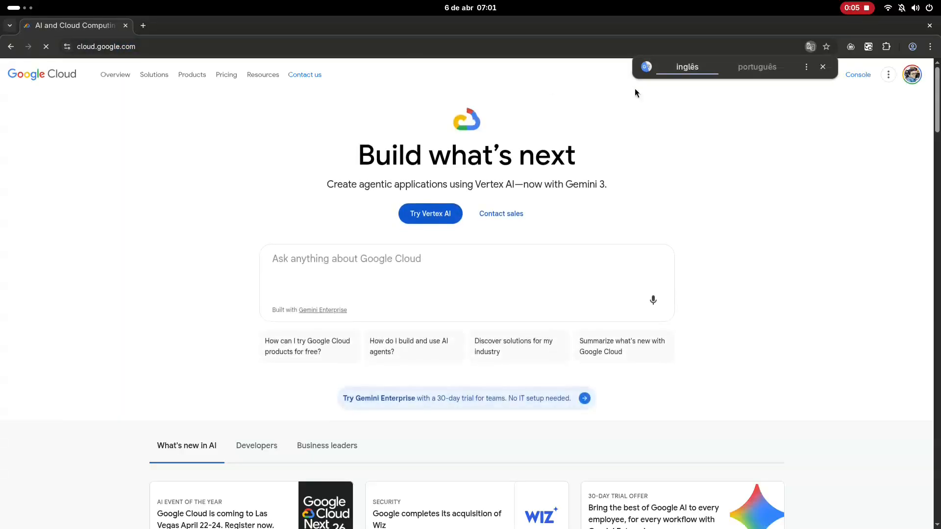
left_click(857, 75)
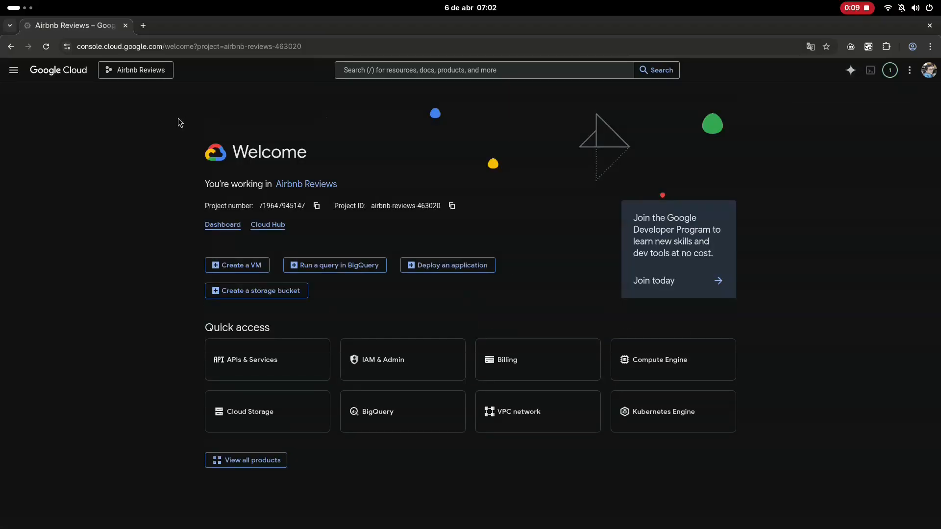
- Create a new Google Cloud project named Openclaw with no organization
left_click(136, 69)
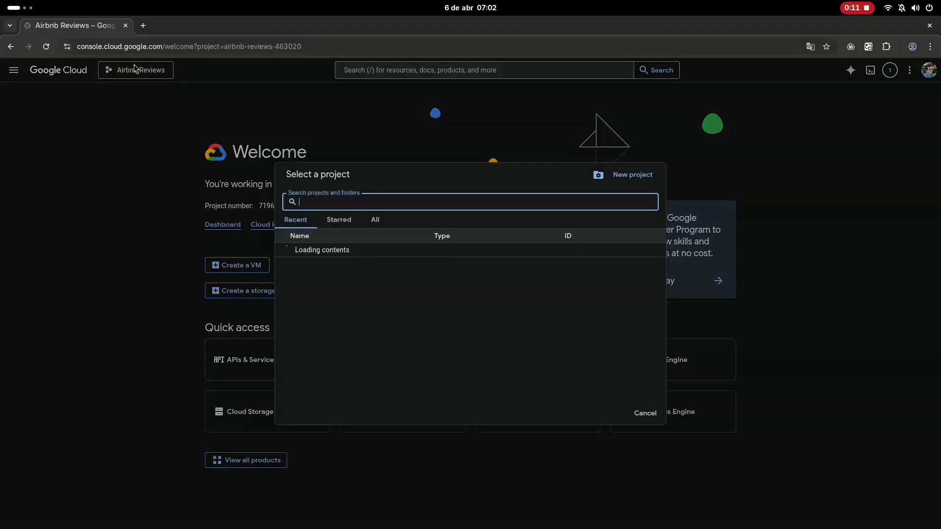
left_click(619, 177)
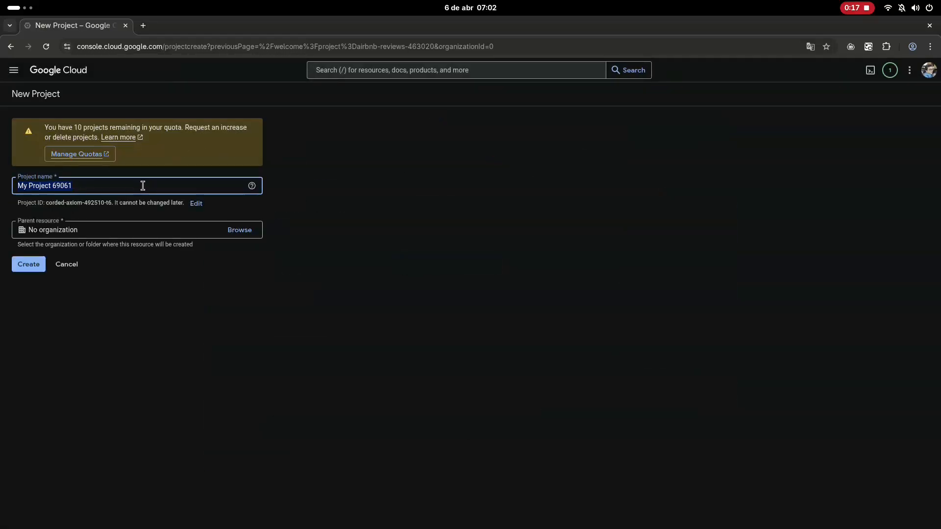
type("Openclaw")
left_click(22, 269)
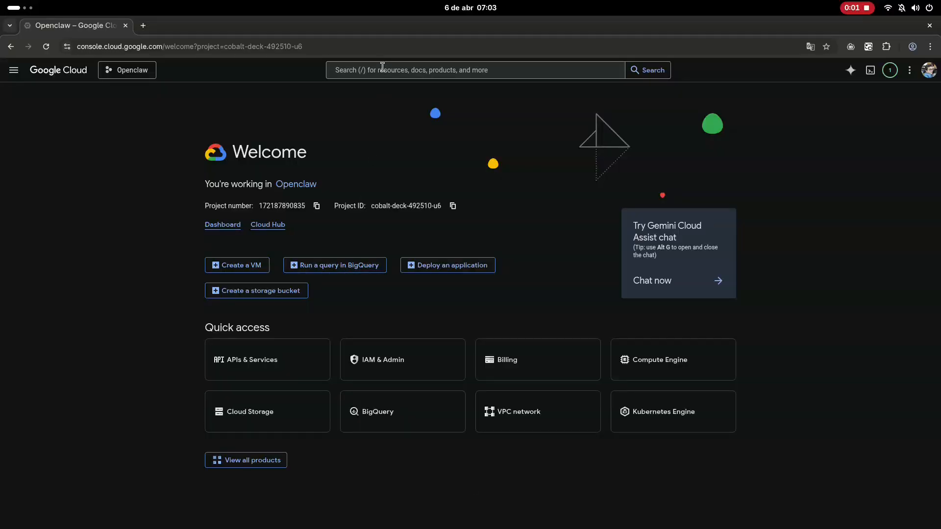
- Search the console for "apis and services" and open the APIs & Services product page
left_click(382, 70)
type("apis a")
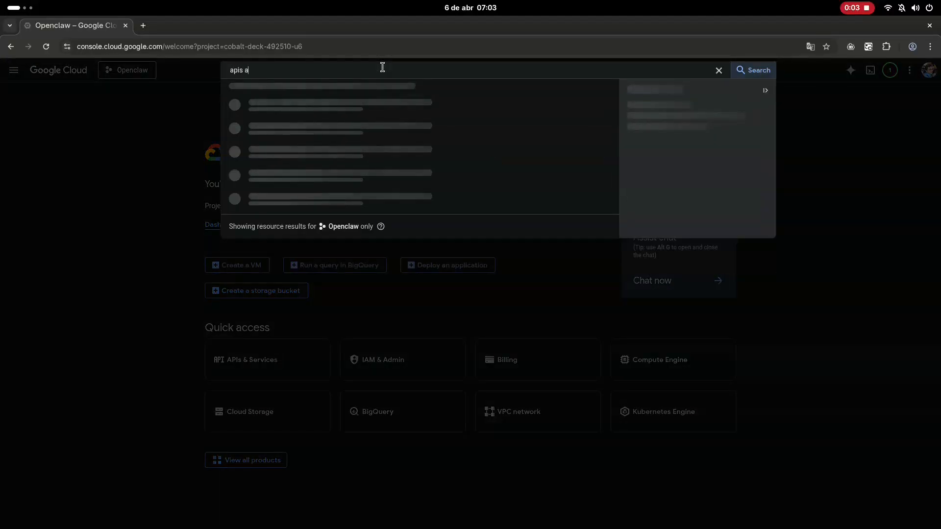
type("nd services")
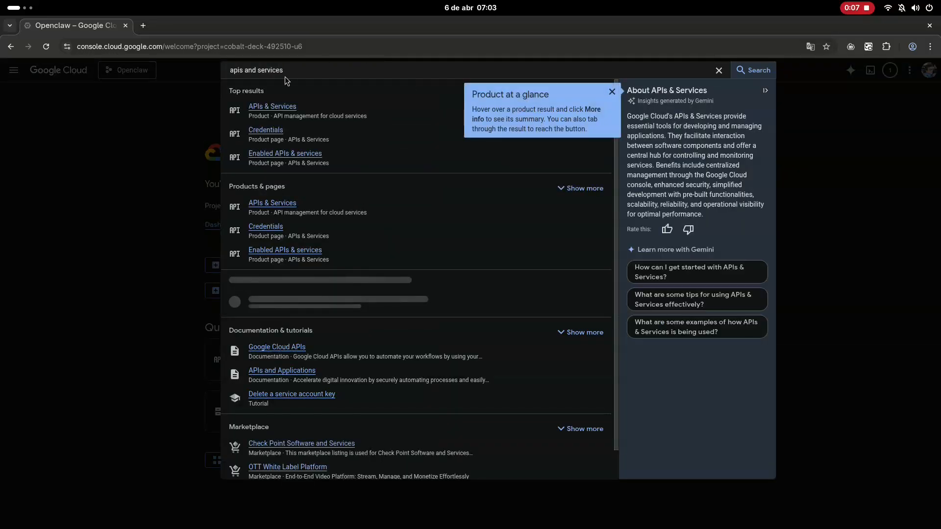
left_click(271, 107)
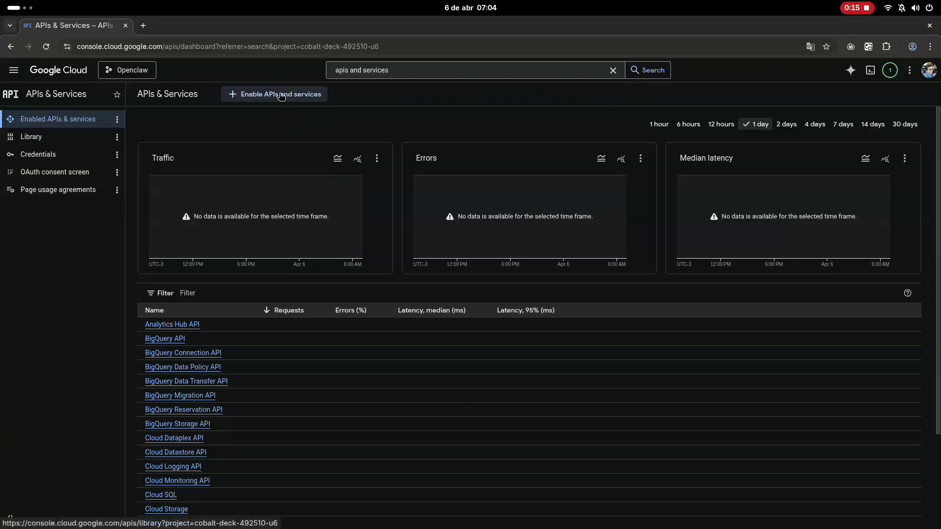
- Open the API Library and show all APIs in the Google Workspace category
left_click(280, 97)
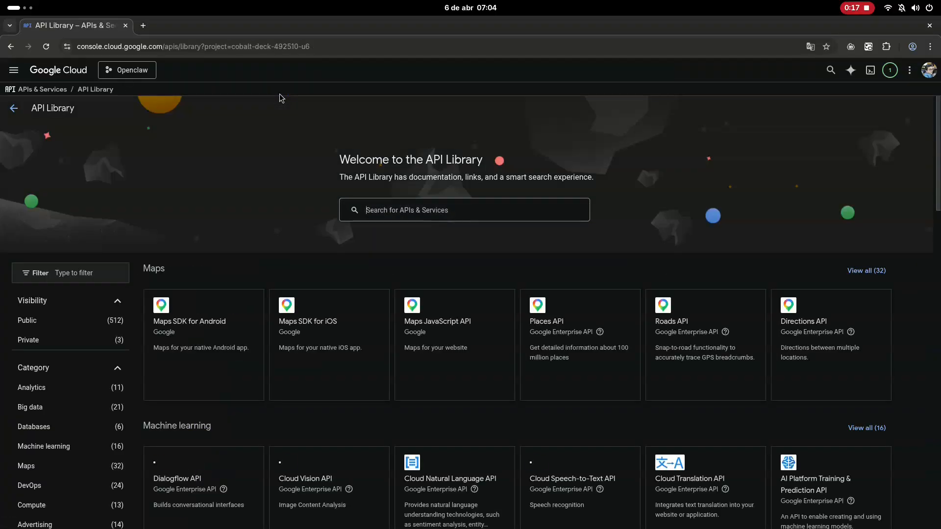
scroll(273, 245, "down", 9)
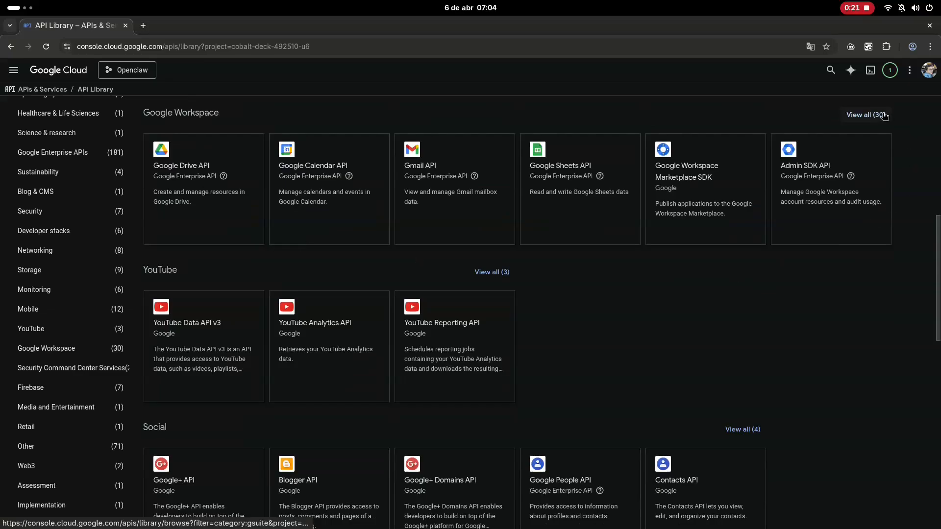
left_click(885, 119)
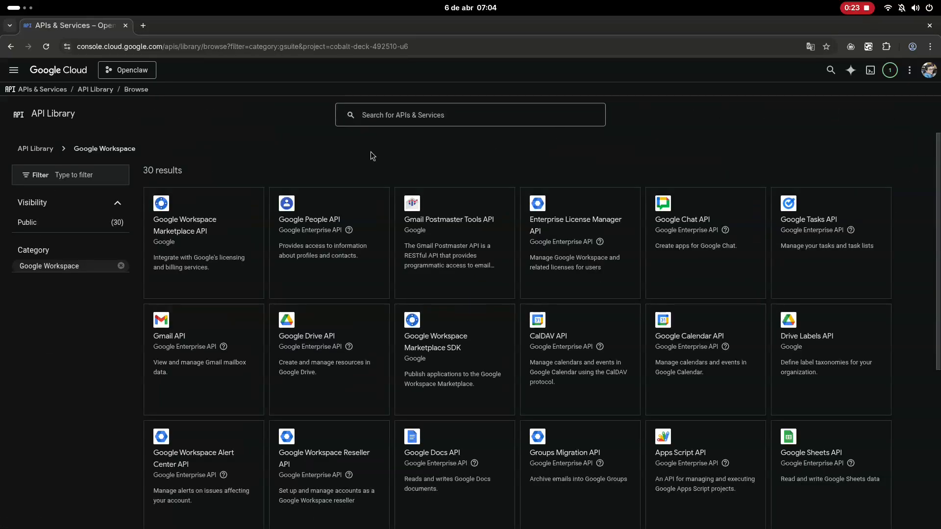
- Open the Gmail API, Google Drive API and Google Sheets API pages each in a new browser tab
right_click(199, 353)
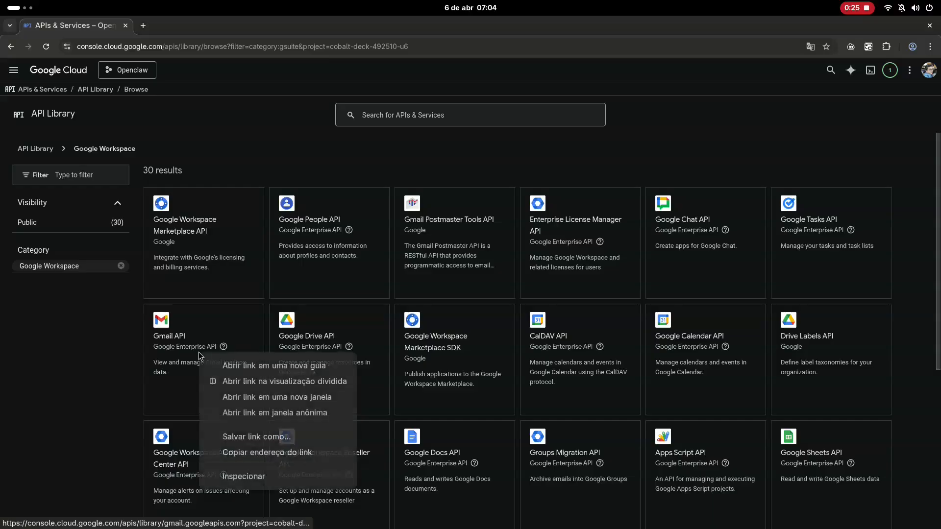
left_click(224, 371)
right_click(337, 366)
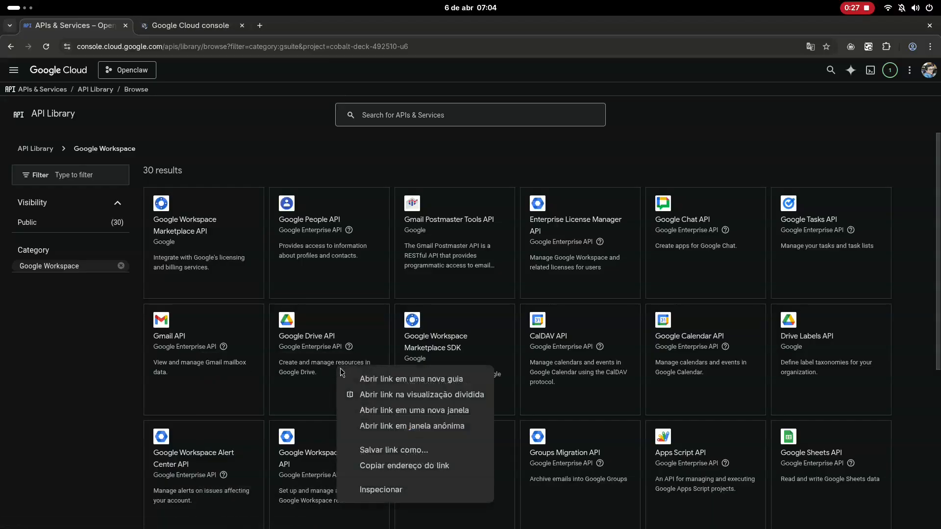
left_click(355, 379)
scroll(567, 328, "down", 3)
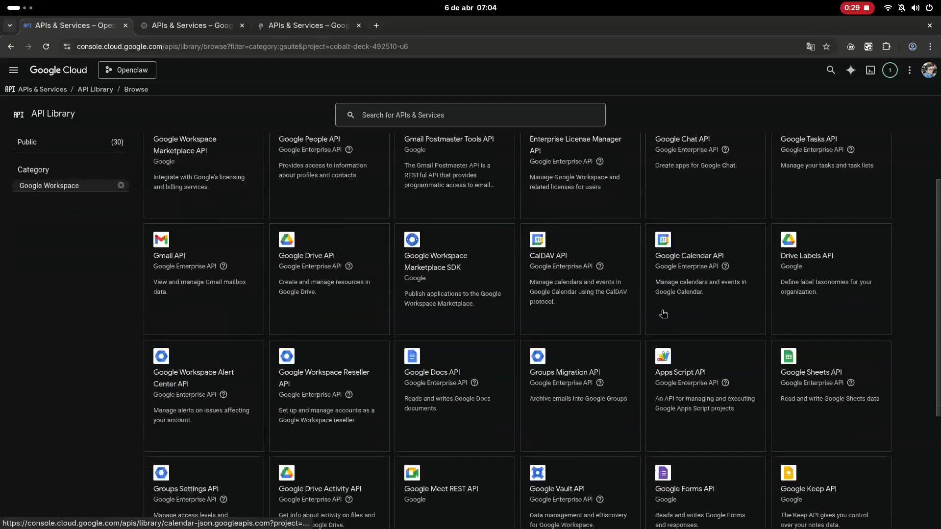
right_click(781, 347)
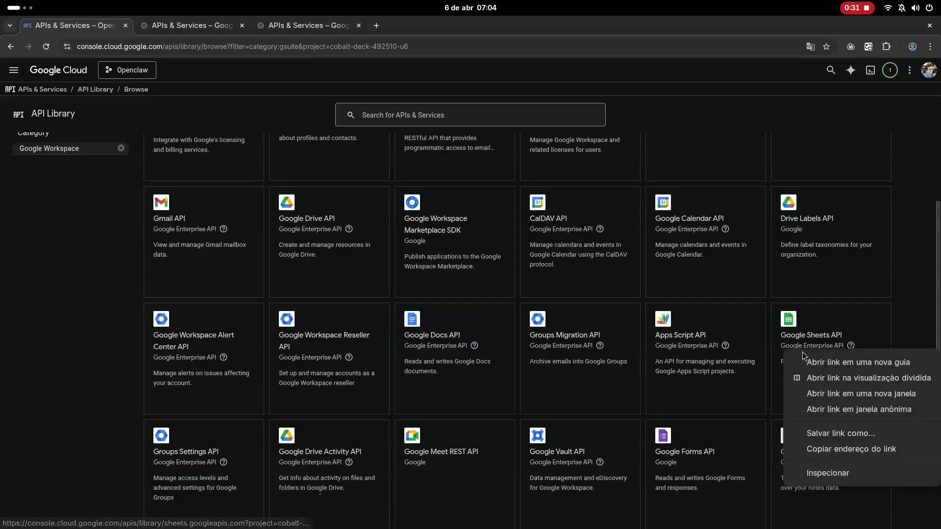
left_click(806, 360)
- Enable the Gmail API, Google Drive API and Google Sheets API for the Openclaw project
left_click(209, 29)
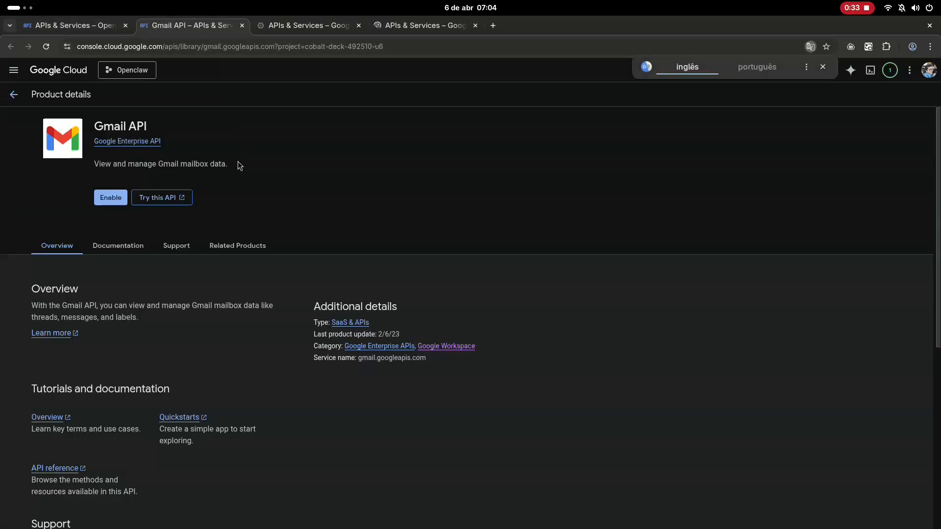
left_click(111, 197)
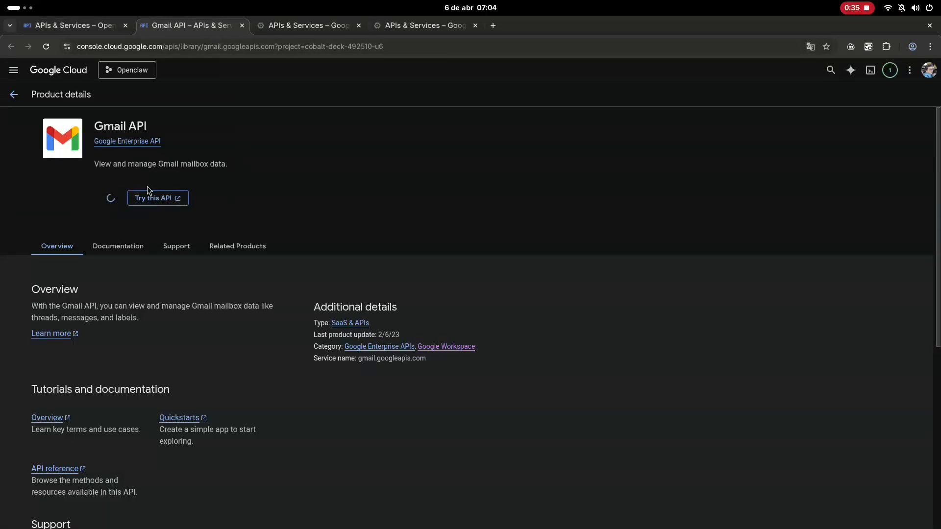
left_click(300, 27)
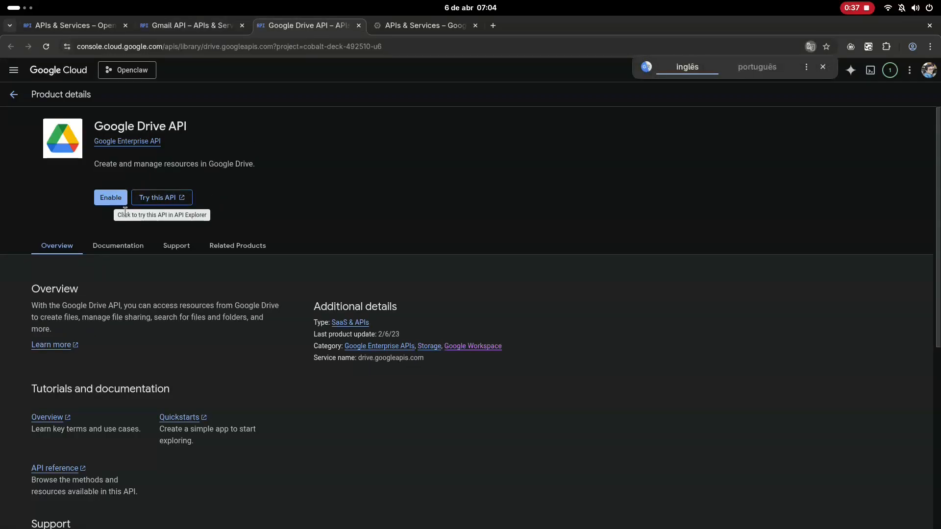
left_click(112, 198)
left_click(428, 27)
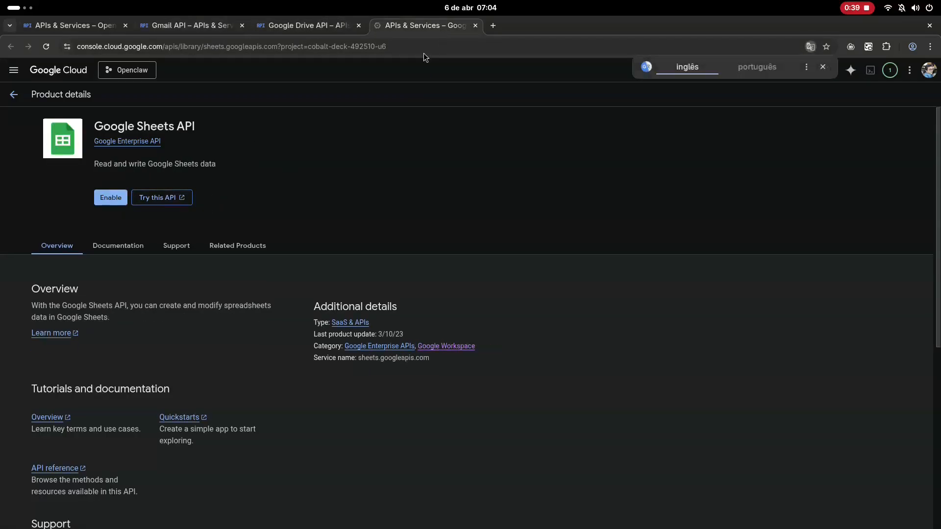
left_click(101, 202)
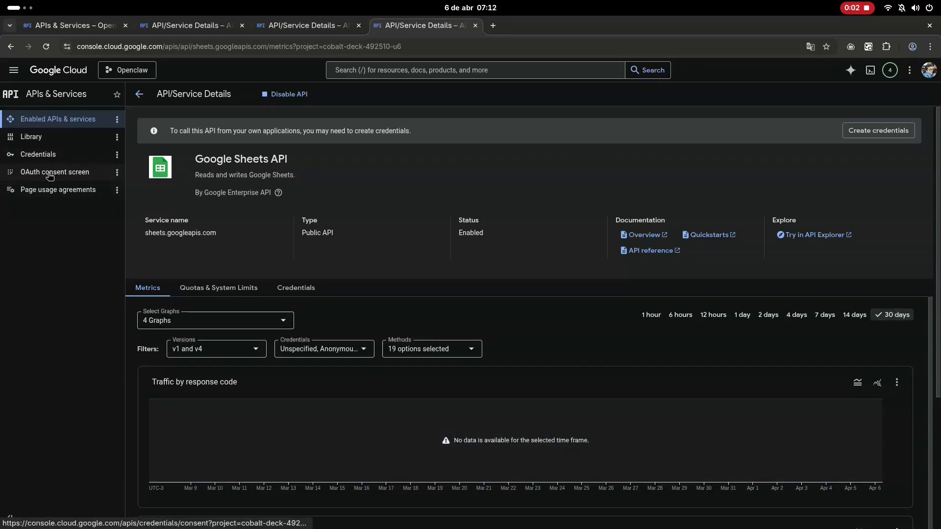
- Start configuring the OAuth consent screen with the app name "My Openclaw App" and the account's user support email
left_click(49, 173)
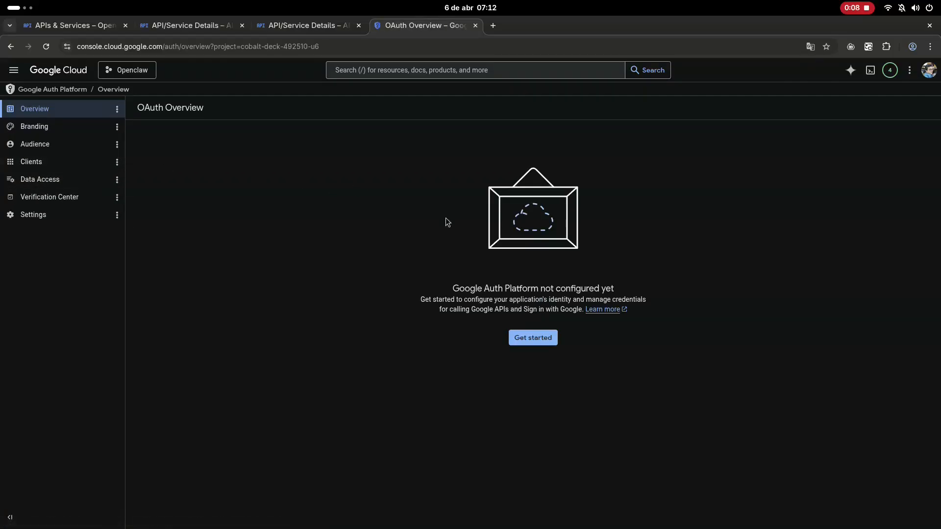
left_click(522, 337)
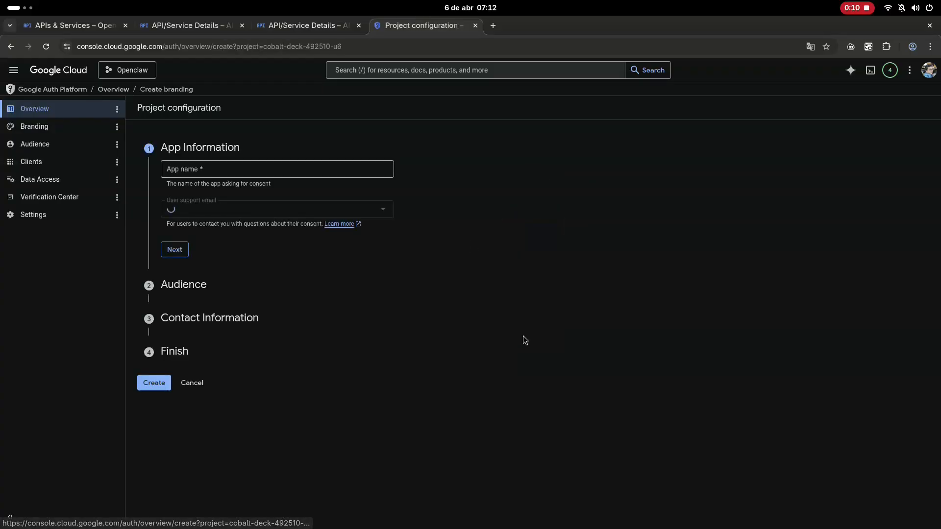
left_click(244, 167)
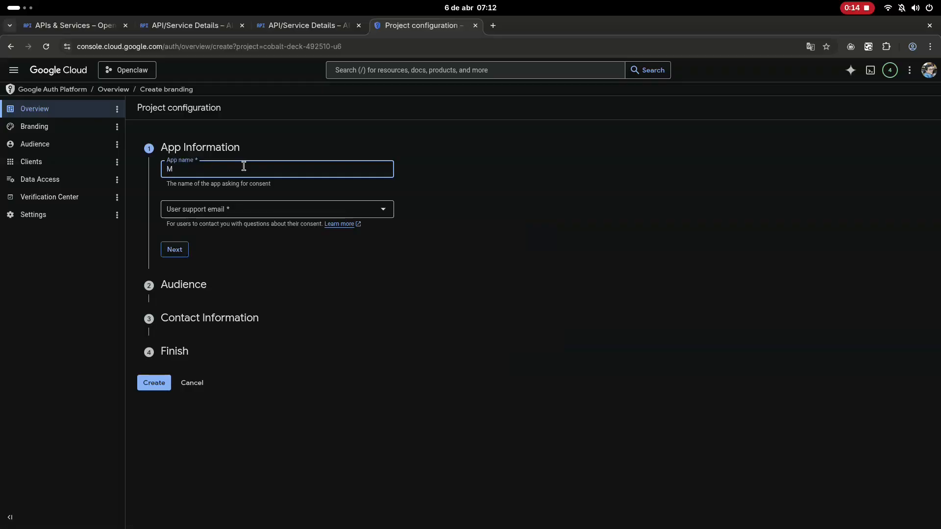
type("My Openclaw App")
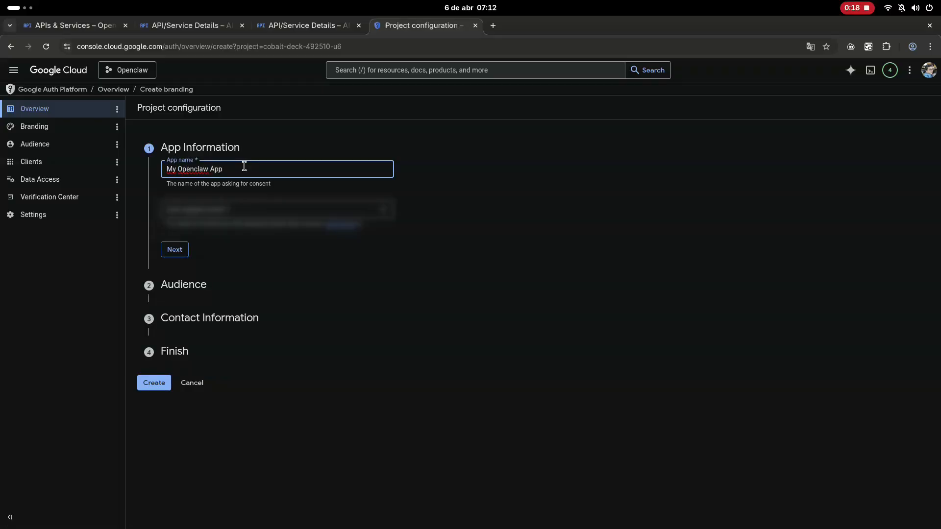
left_click(265, 213)
left_click(257, 215)
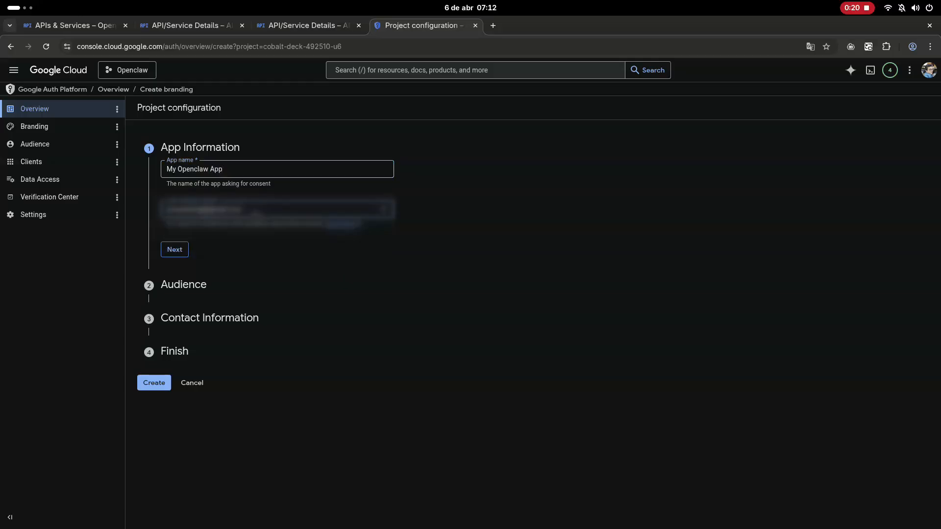
left_click(173, 249)
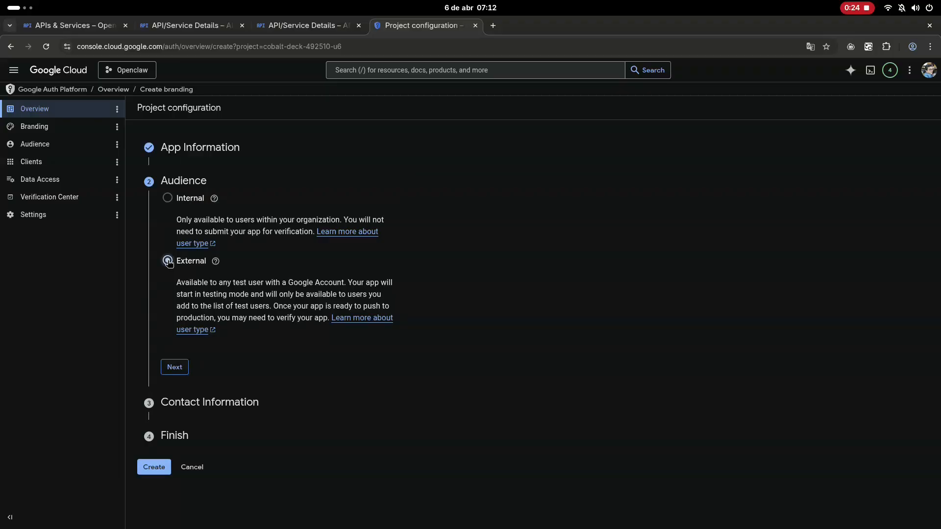
- Create the OAuth configuration with an External audience and the contact email address, agreeing to the Google API Services user data policy
left_click(174, 367)
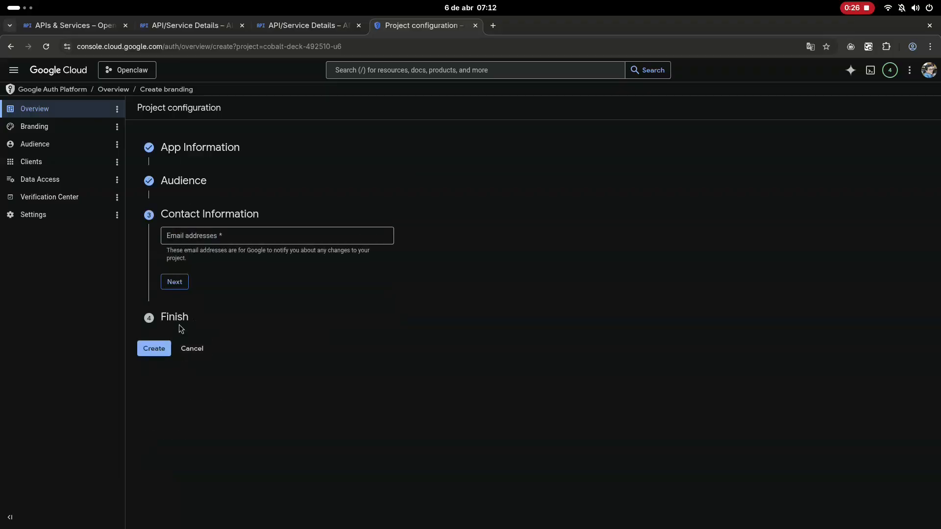
left_click(188, 240)
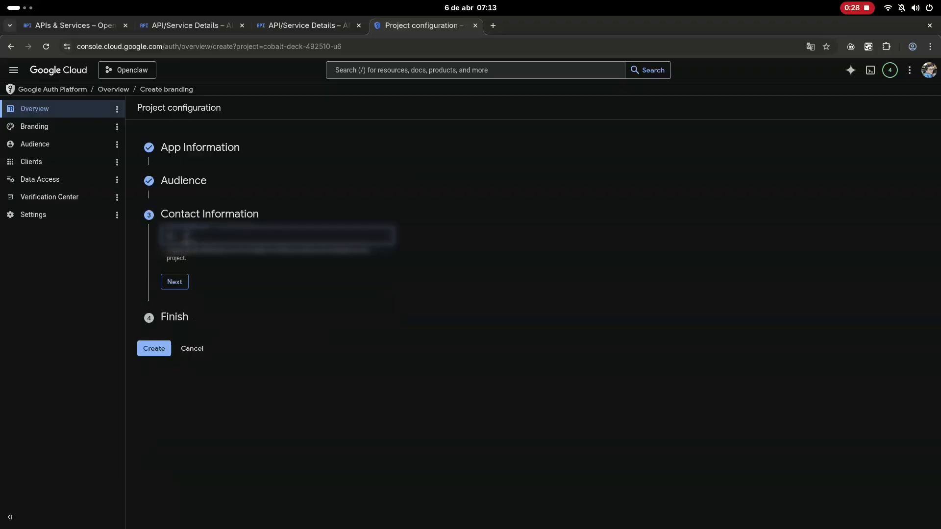
type("****")
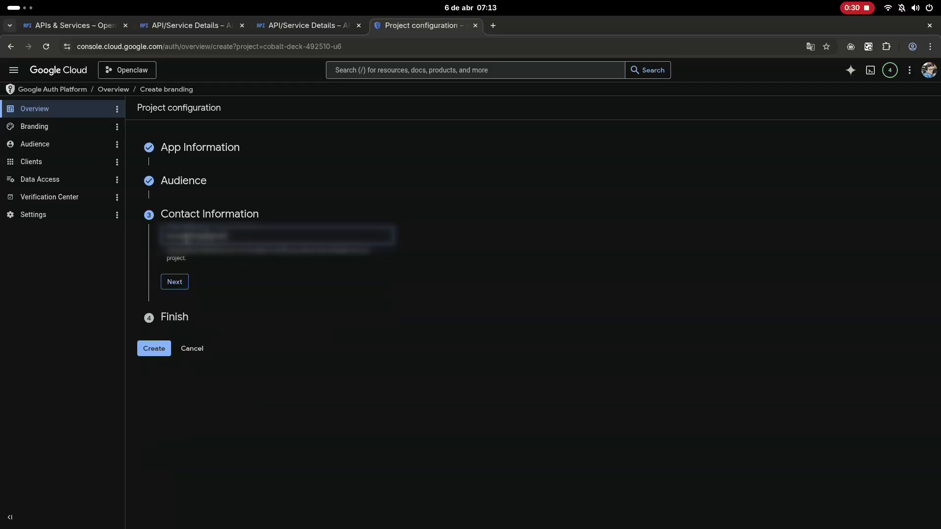
type("****")
left_click(175, 279)
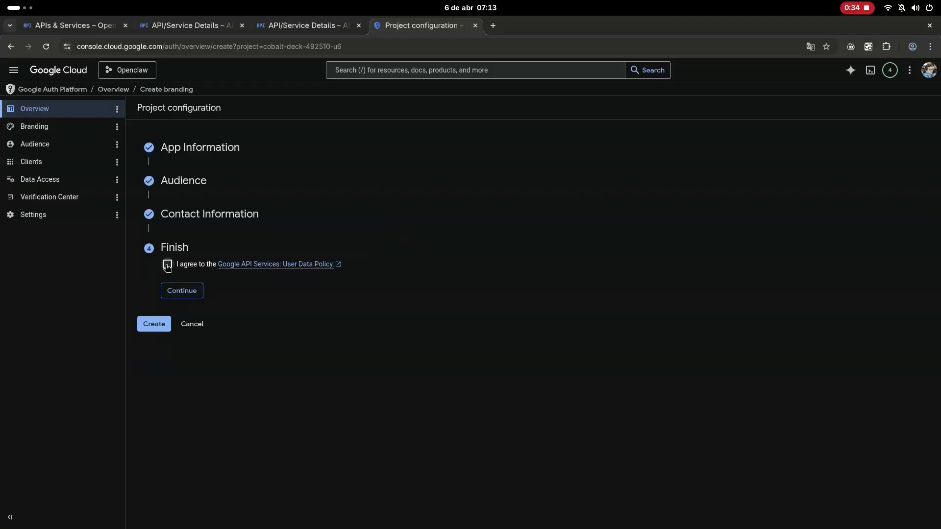
left_click(173, 292)
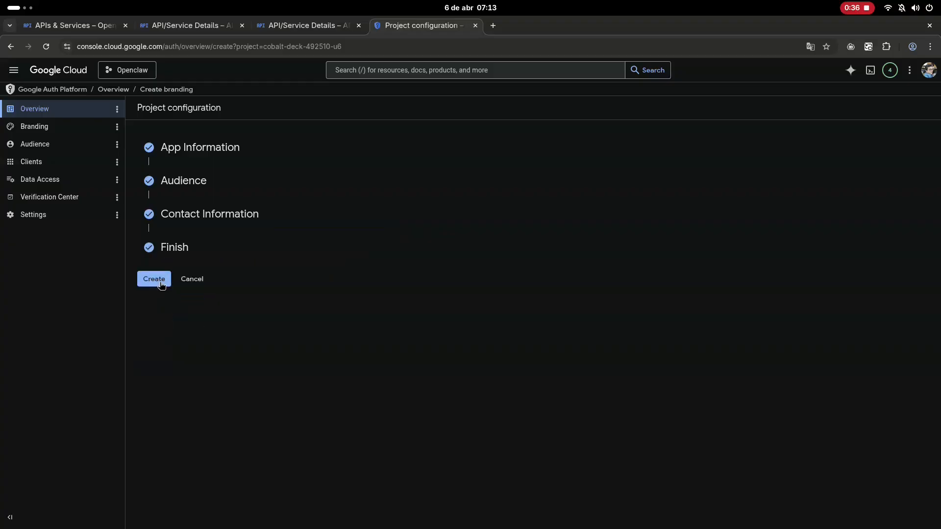
left_click(155, 280)
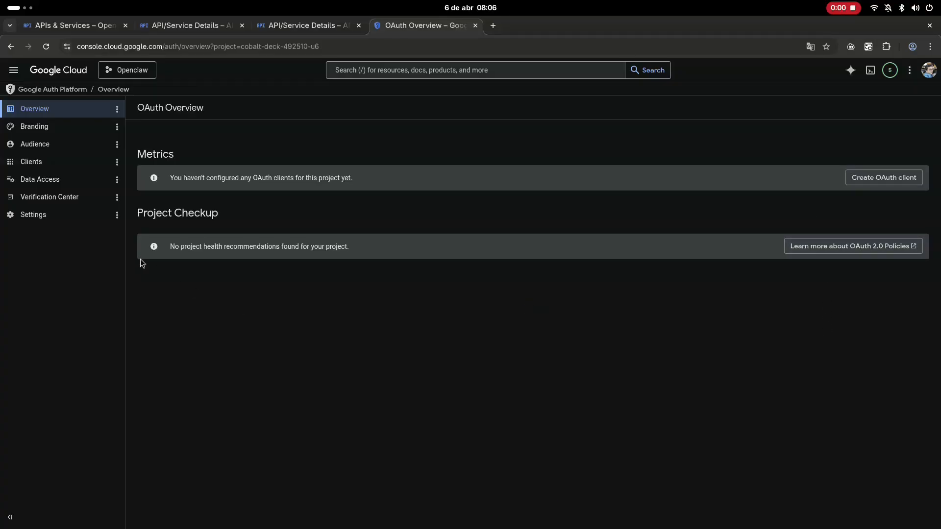
- Create a Desktop app OAuth client named "Openclaw Client" and download its JSON credentials file
left_click(30, 163)
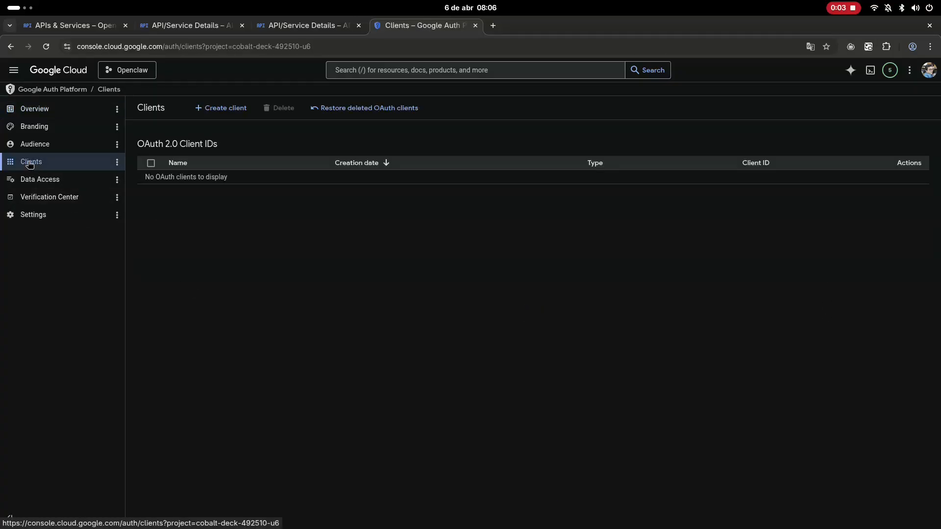
left_click(221, 109)
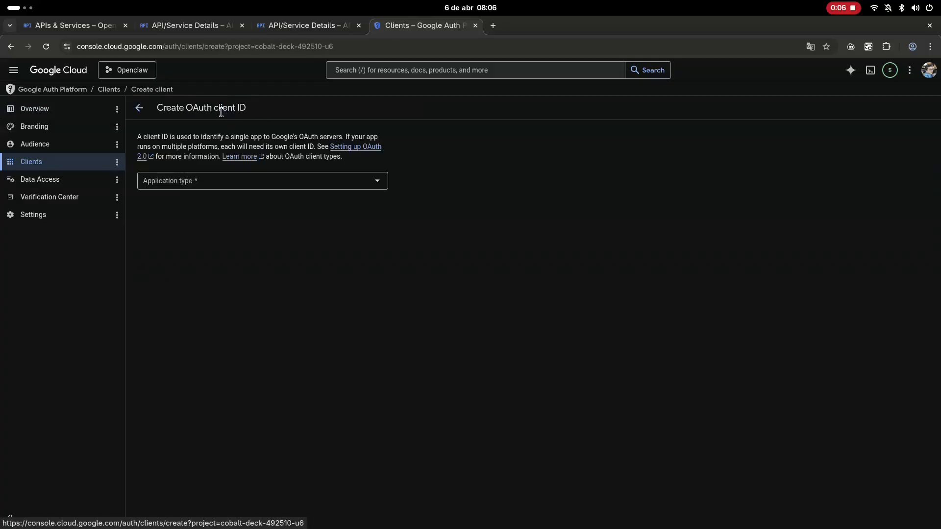
left_click(228, 181)
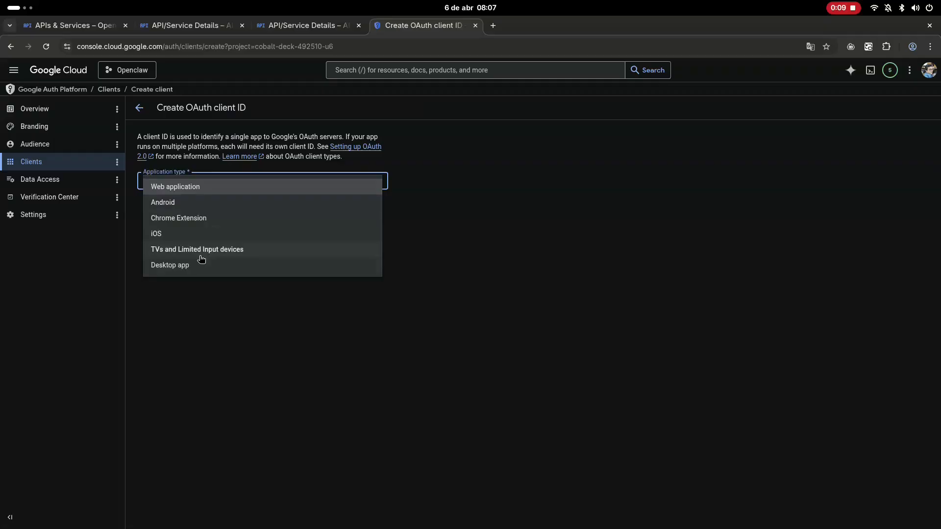
left_click(165, 267)
triple_click(189, 210)
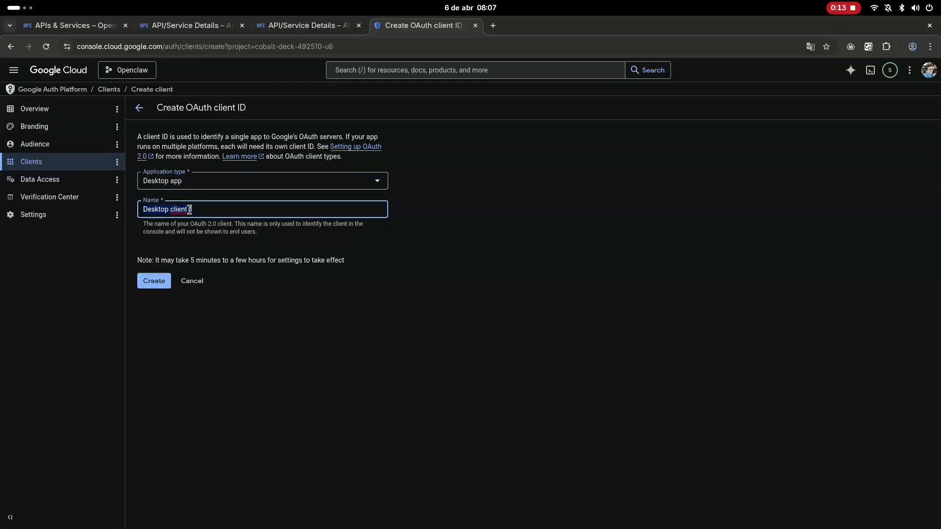
type("Openclaw Client")
left_click(156, 281)
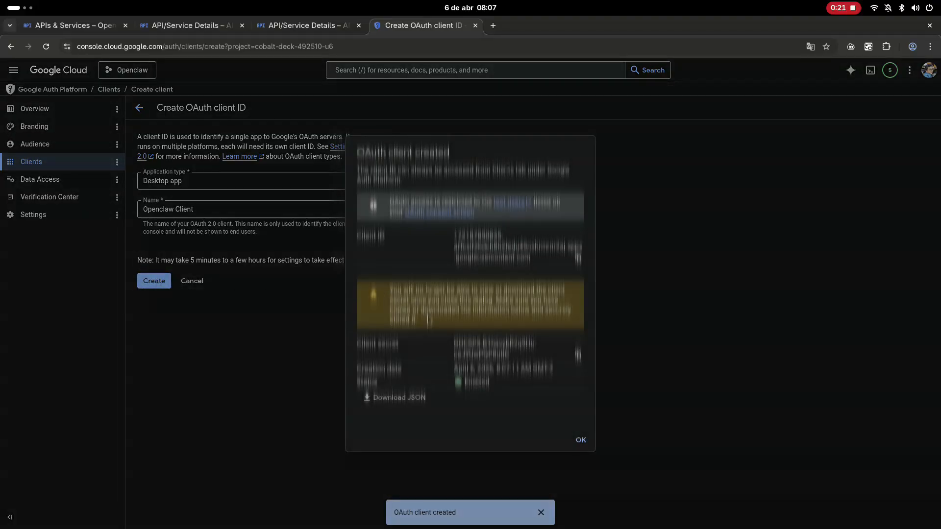
left_click(405, 400)
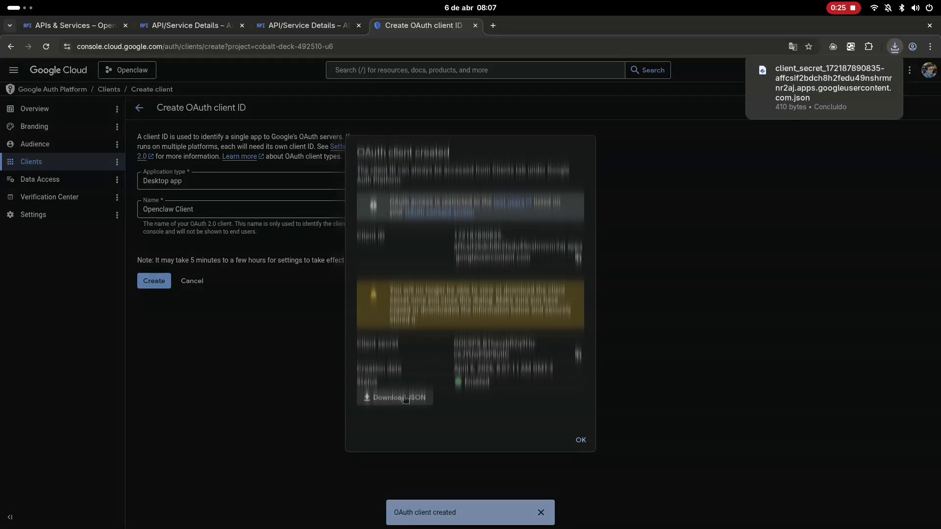
left_click(581, 440)
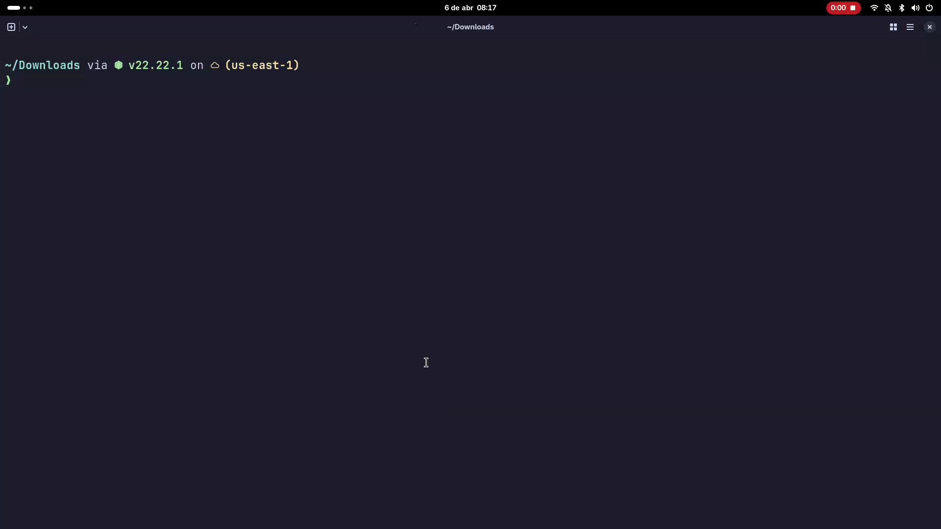
- Switch to the terminal and copy workspace_client.json over scp to /opt/openclaw/secrets/google/workspace-oauth.json on the server
type("s")
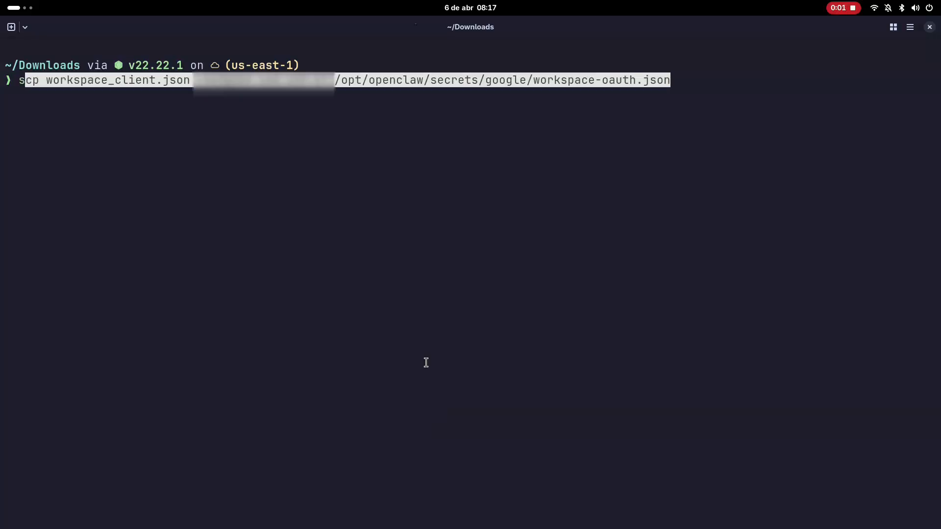
type("cp workspace_")
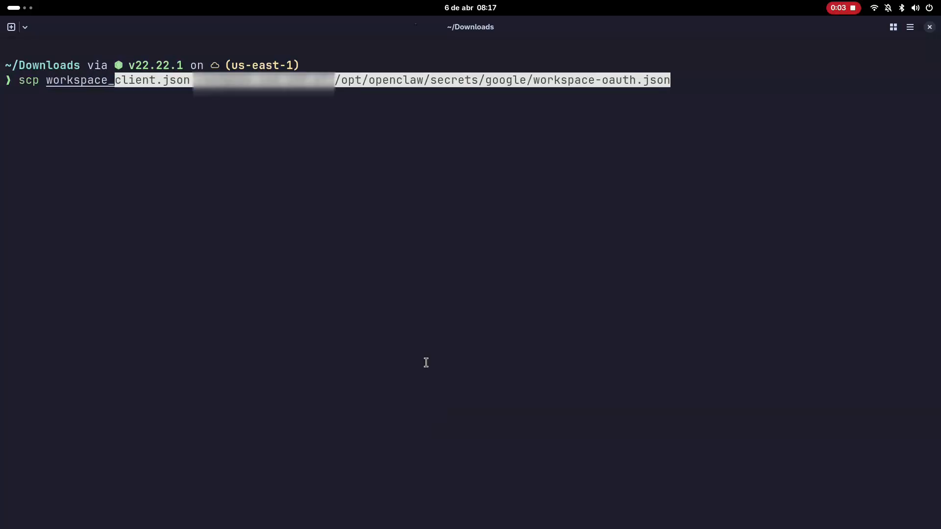
type("client.json ")
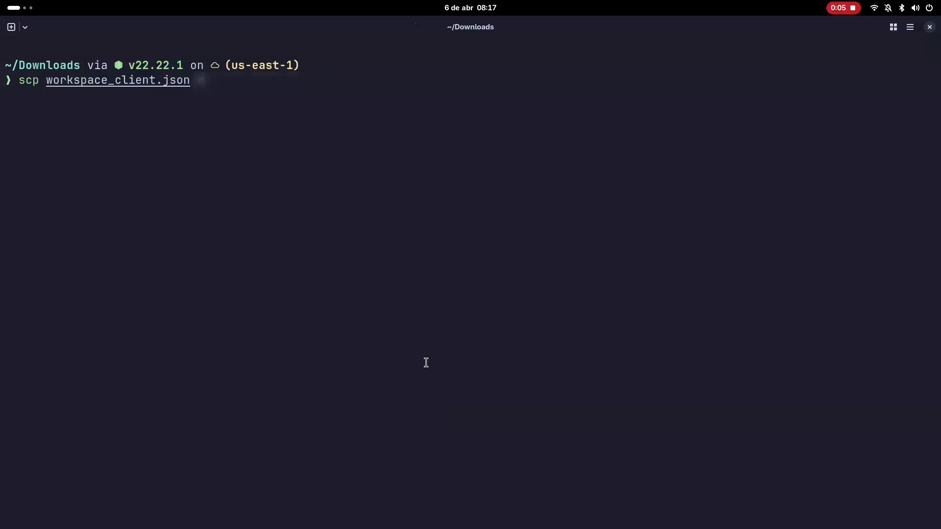
type("/")
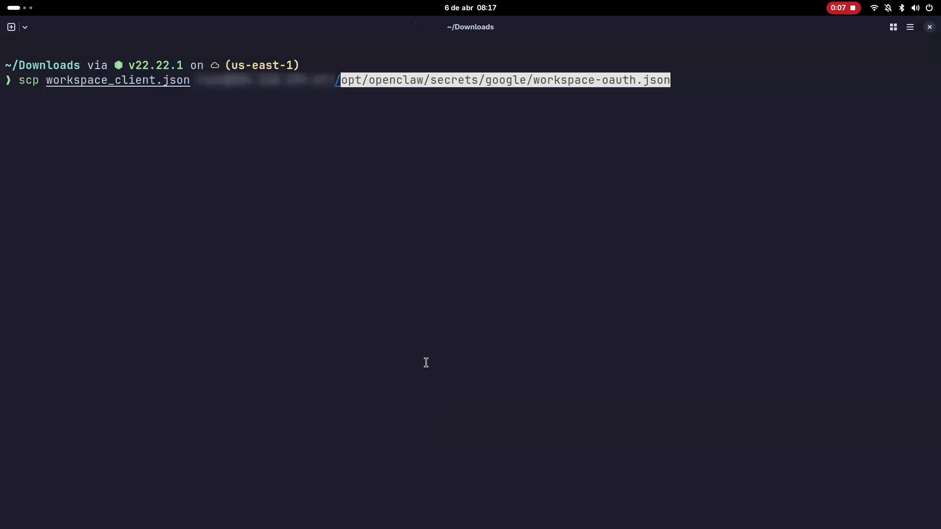
type("opt/openclaw/")
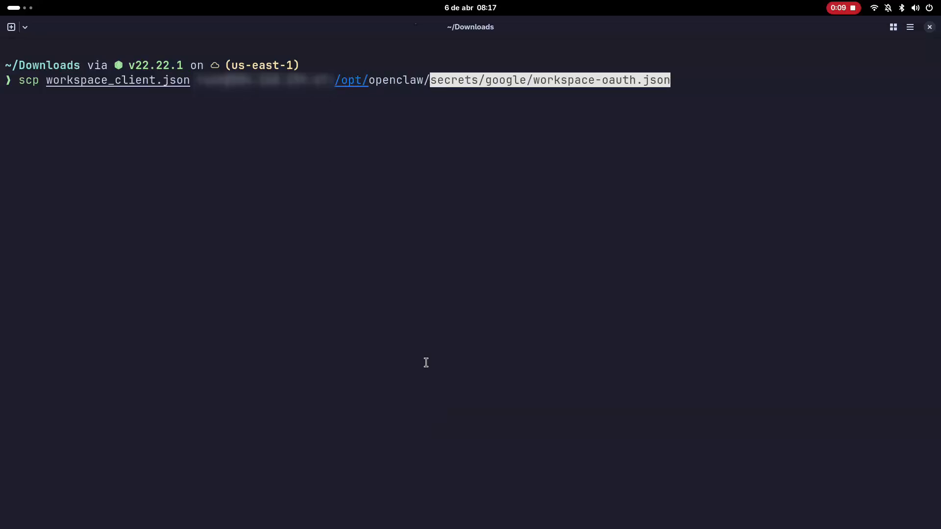
type("secrets/google/workspa")
key("BackSpace")
type("goog")
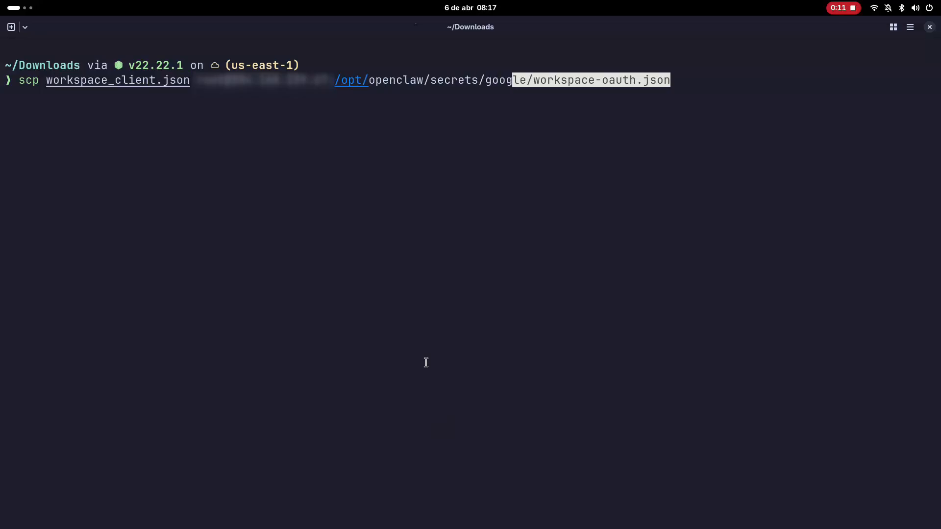
type("le/workspace-oau")
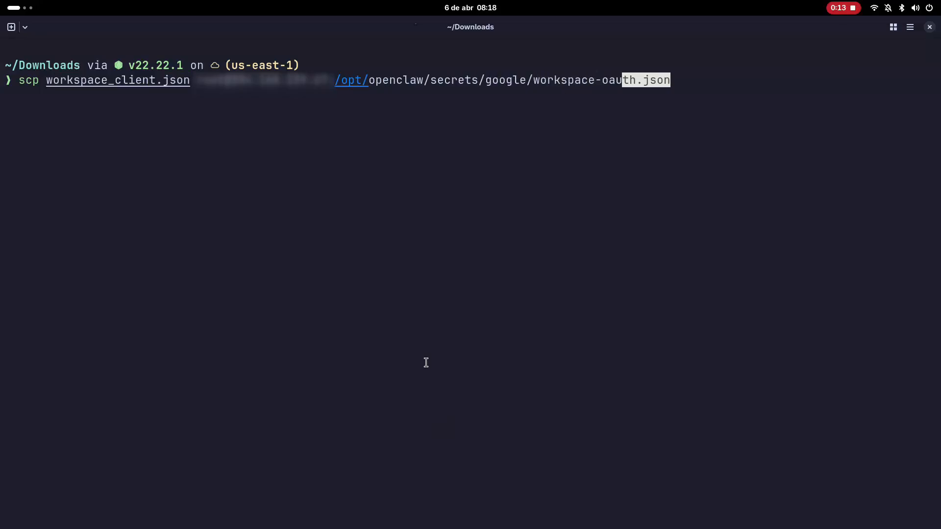
type("th.json")
key("Return")
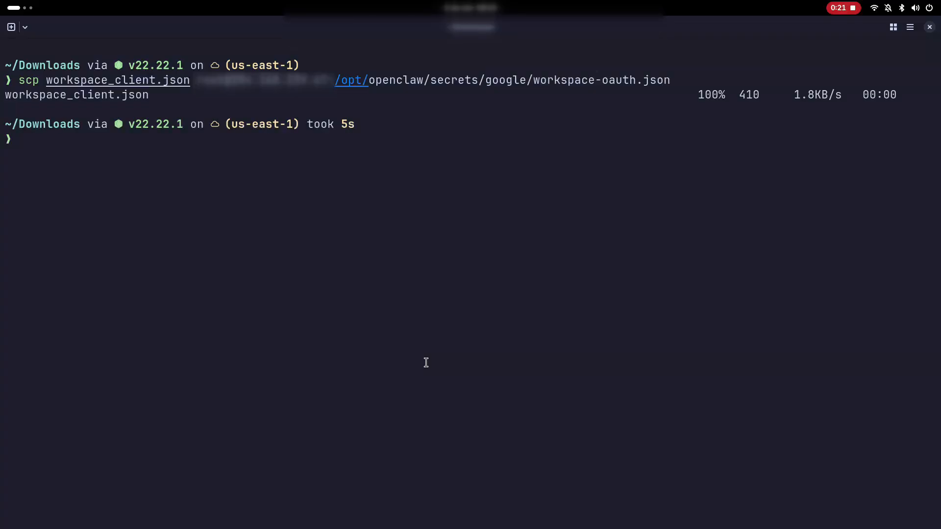
- Switch to the Openclaw bot chat and send the message "Can you install the gog skill?"
type("c")
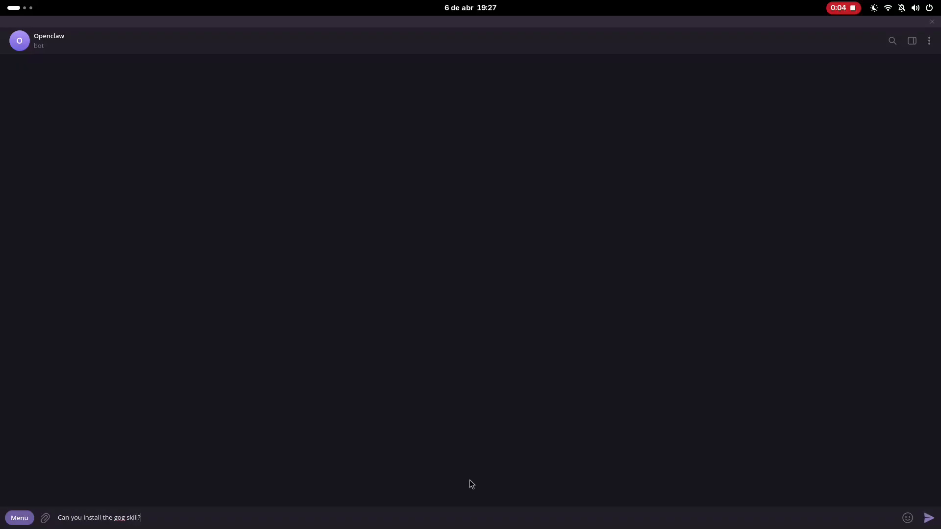
key("Return")
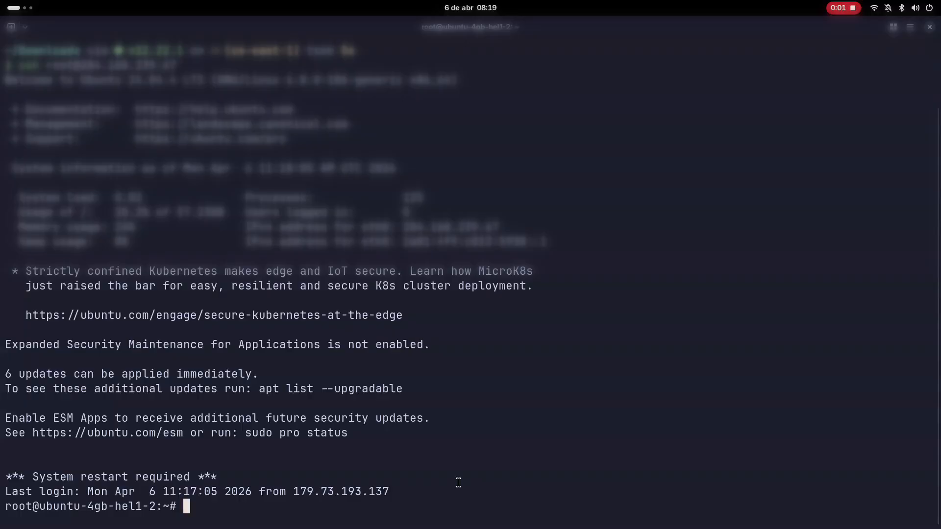
type("ls")
key("Return")
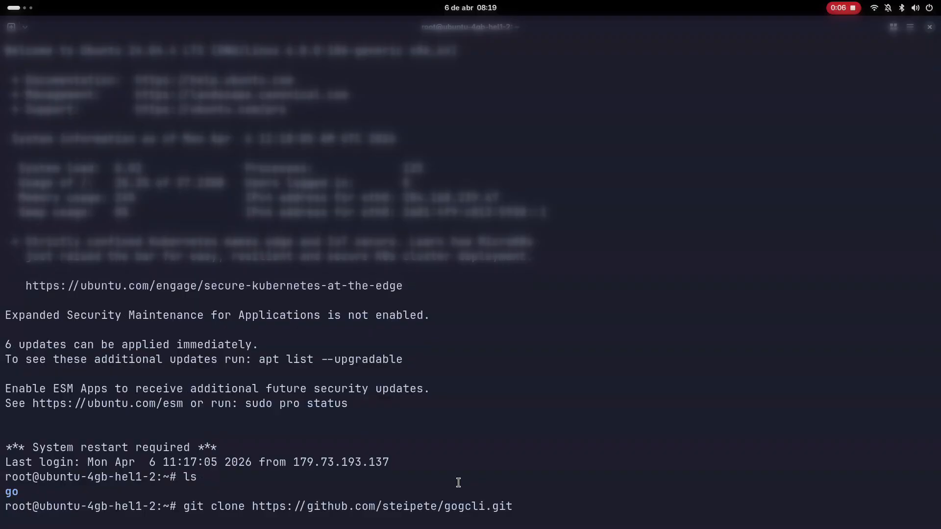
key("Return")
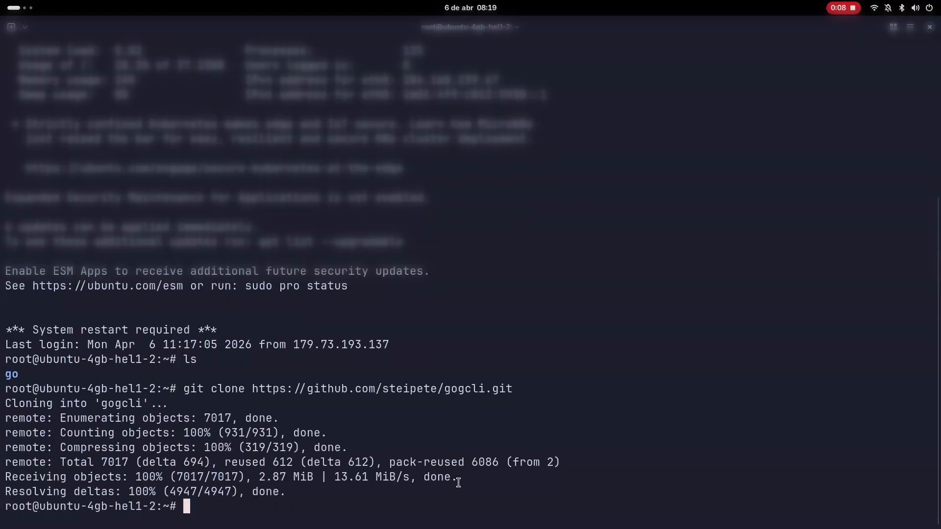
- Go into the gogcli directory and build the program with make
type("cd gog")
key("Tab")
key("Return")
type("make")
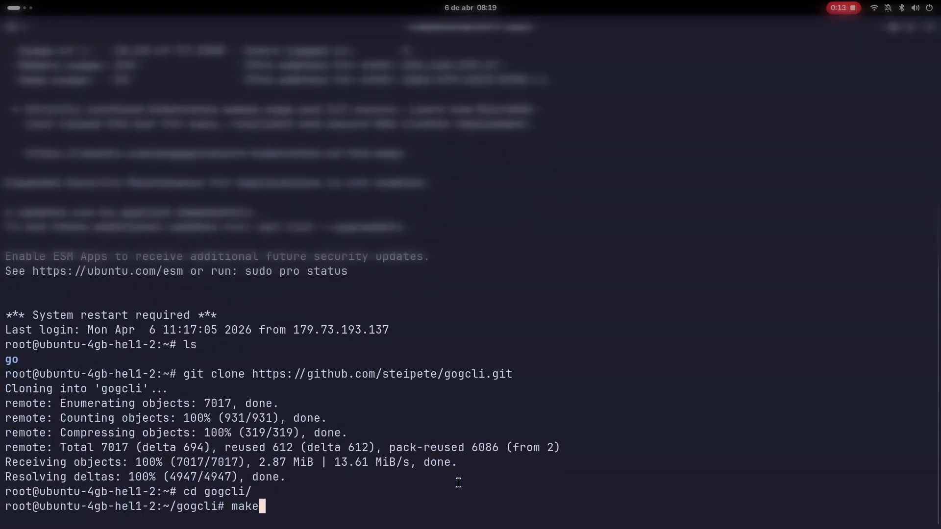
key("Return")
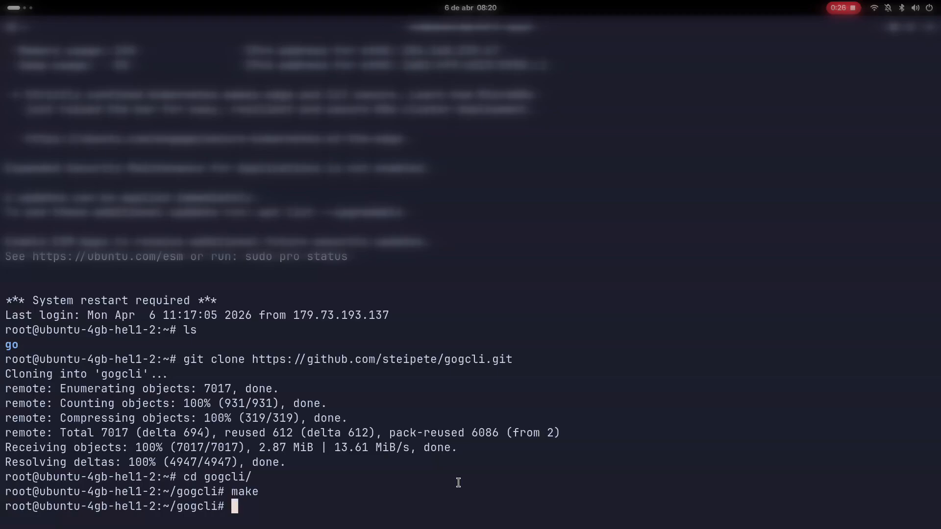
- Copy the built bin/gog binary to /usr/bin/
type("cp bin/gog /")
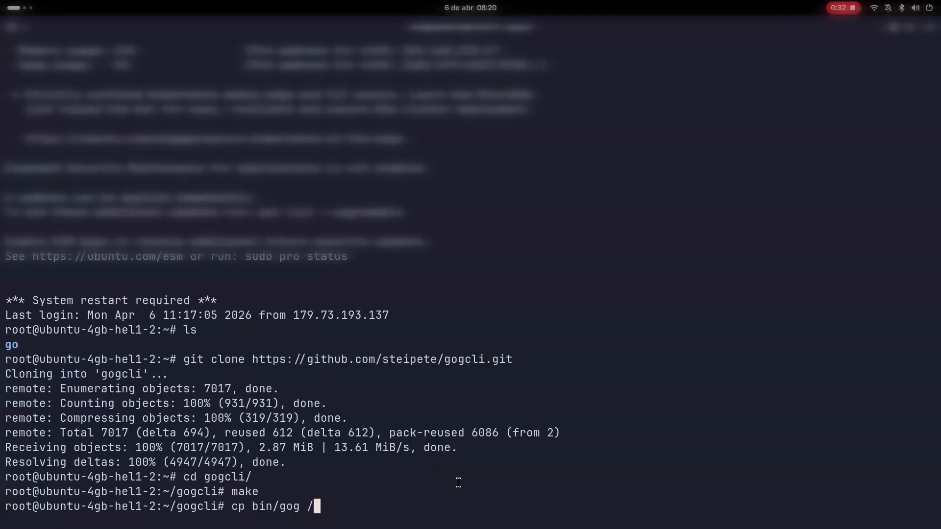
type("usr/bin/")
key("Return")
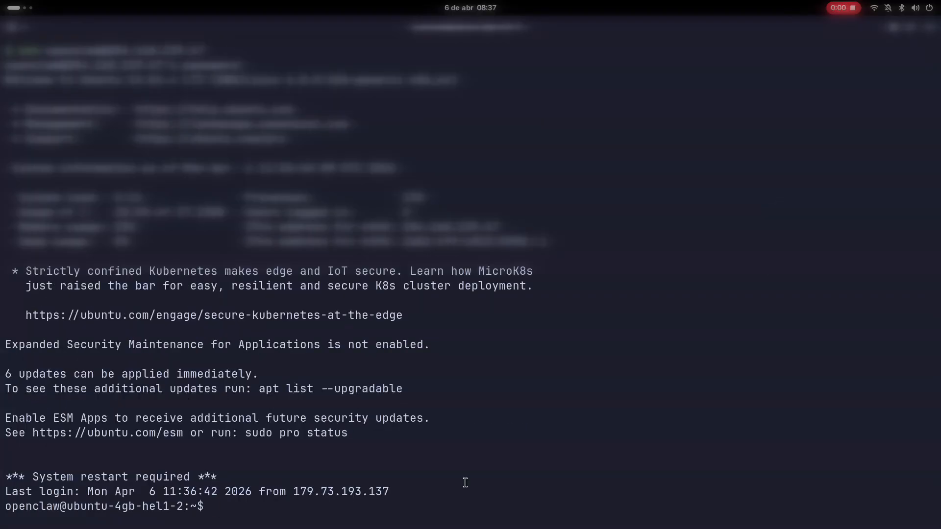
- Check the installed gog version in the openclaw user's shell with gog --version
type("gog --version")
key("Return")
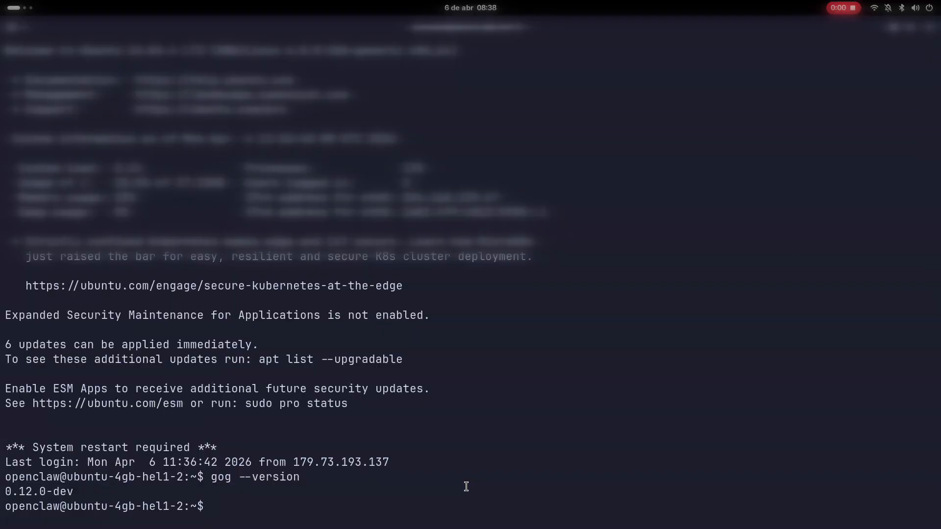
- Register the OAuth client file with gog auth credentials /opt/openclaw/secrets/google/workspace-oauth.json
type("gog auth credentials")
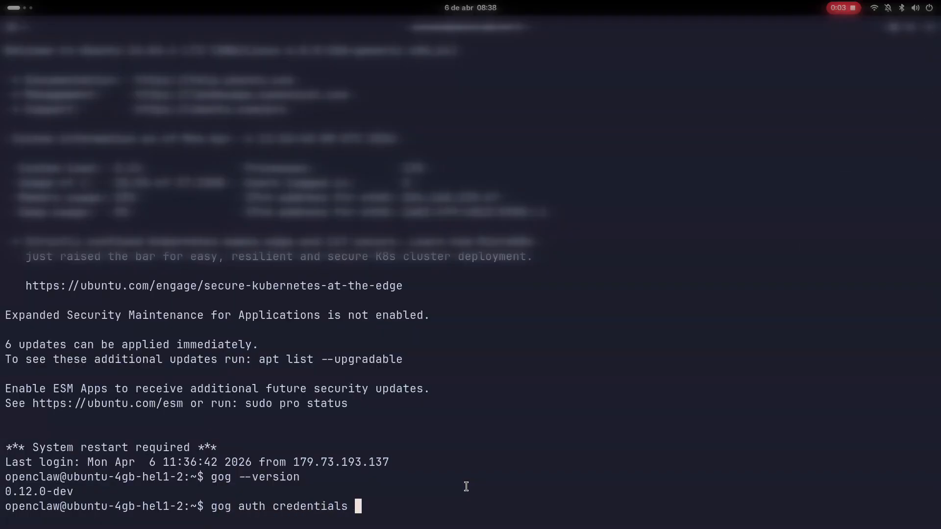
key("ctrl+shift+v")
key("Return")
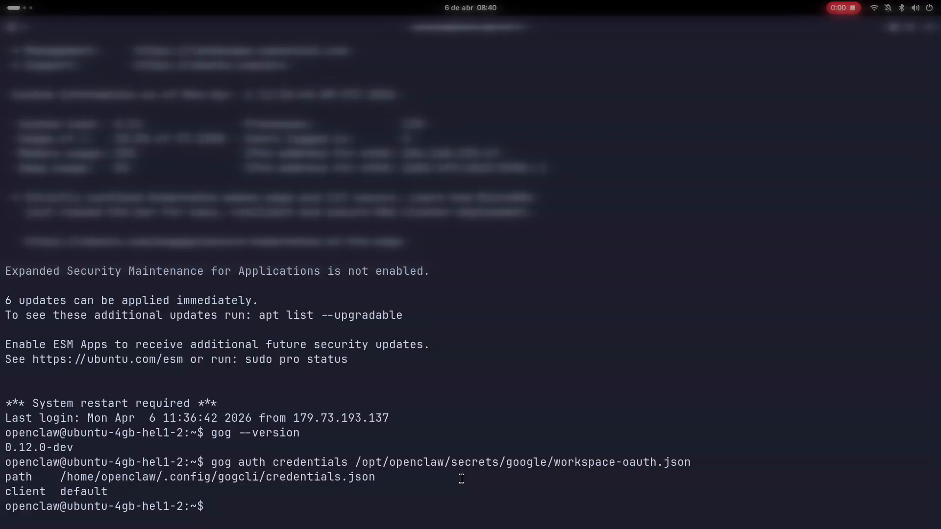
- Run gog auth add for the account's email address with --services user --manual and copy the authorization URL it outputs
key("ctrl+shift+v")
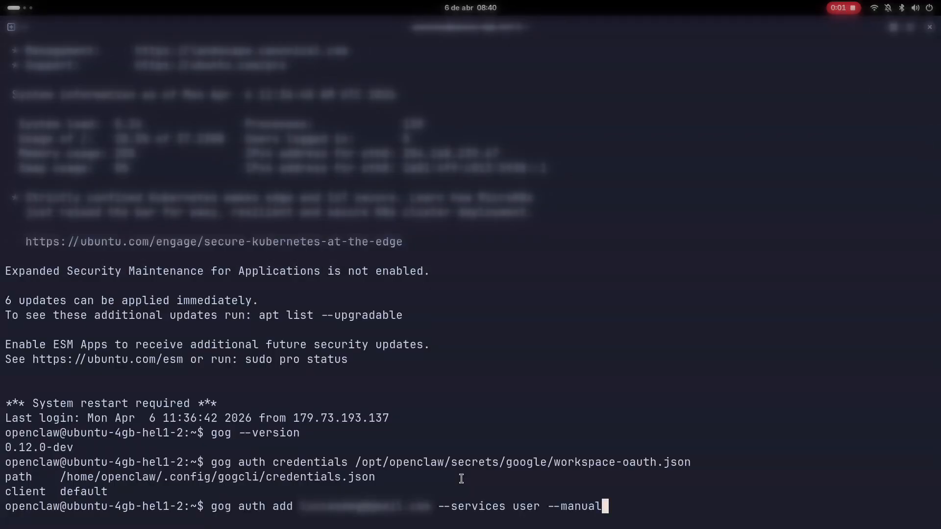
key("Return")
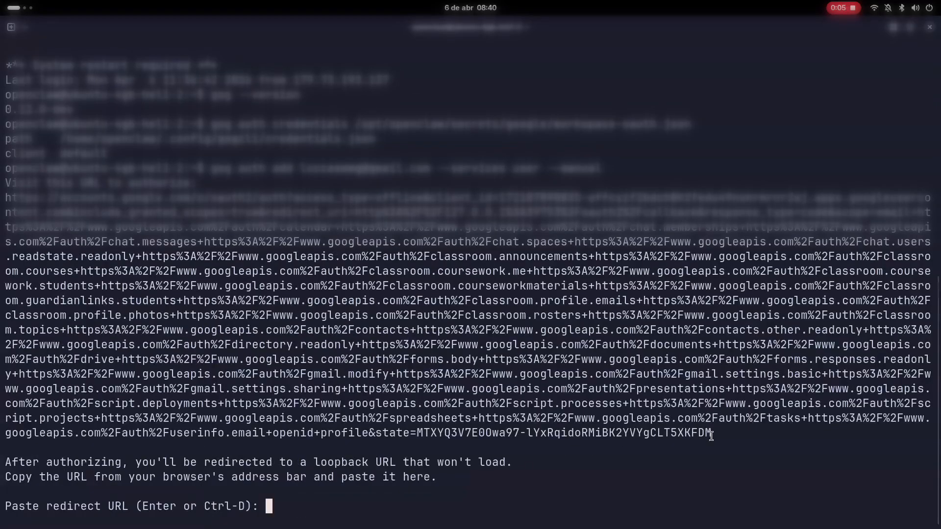
left_click_drag(711, 433, 7, 198)
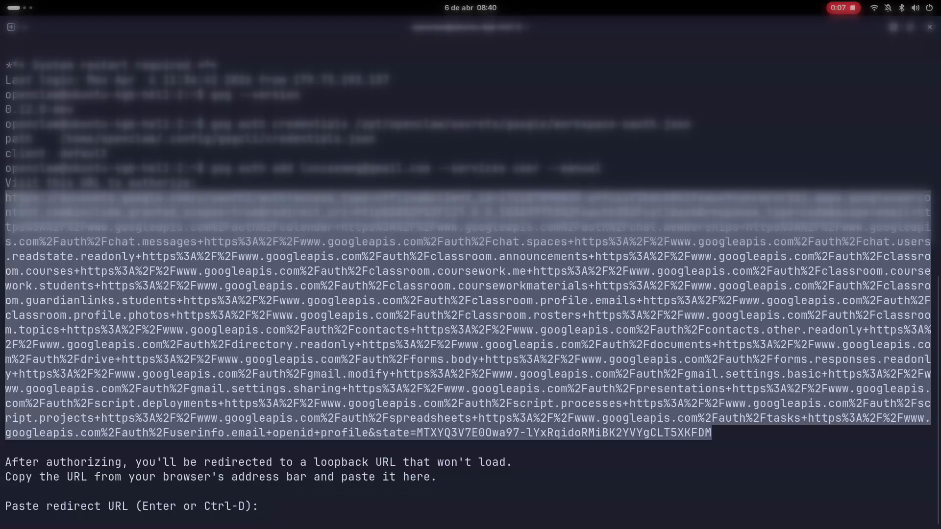
right_click(19, 201)
left_click(46, 265)
- Switch to the browser, open the copied authorization URL and choose the Google account for My Openclaw App
key("alt+Tab")
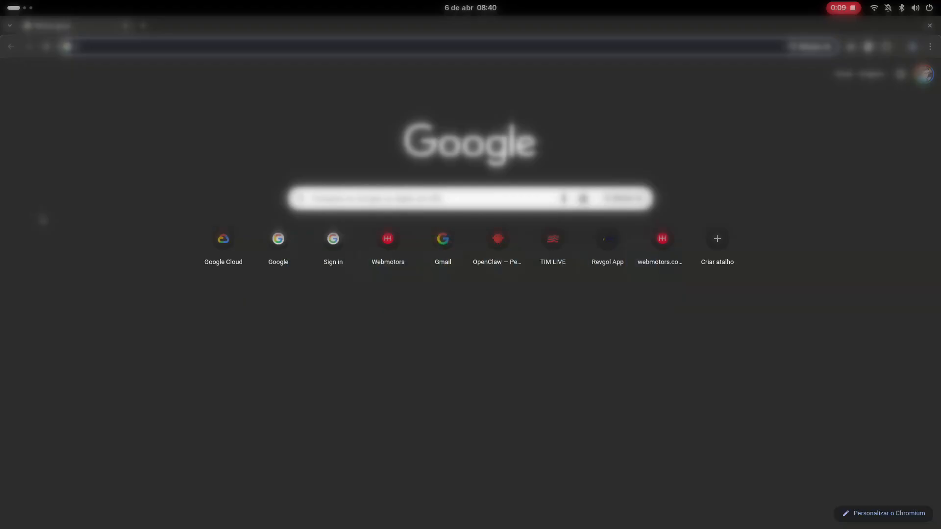
key("ctrl+v")
key("Return")
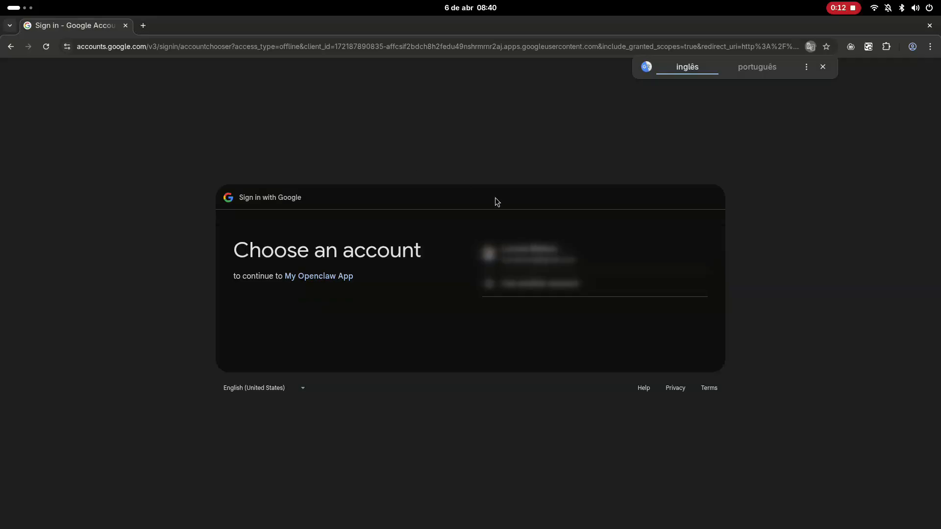
left_click(543, 259)
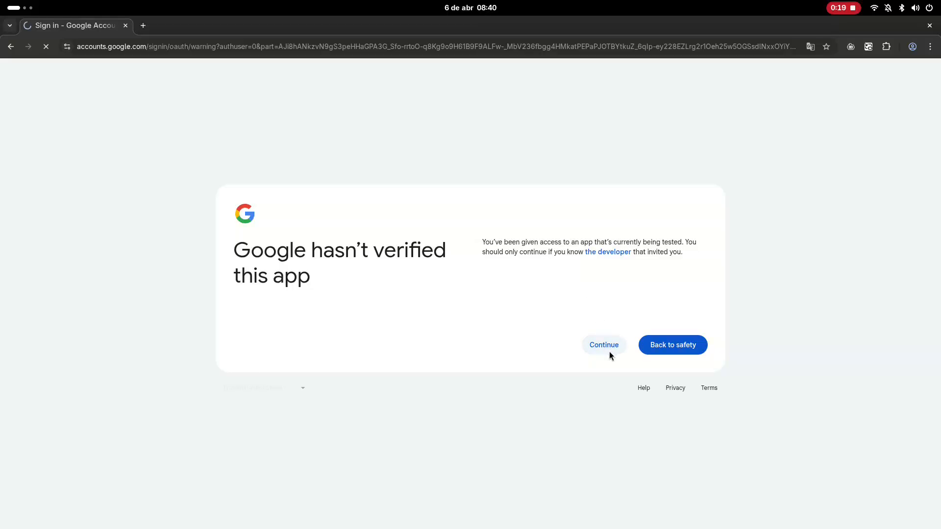
- Continue through the access request page for My Openclaw App without selecting any additional permissions
scroll(610, 352, "down", 1)
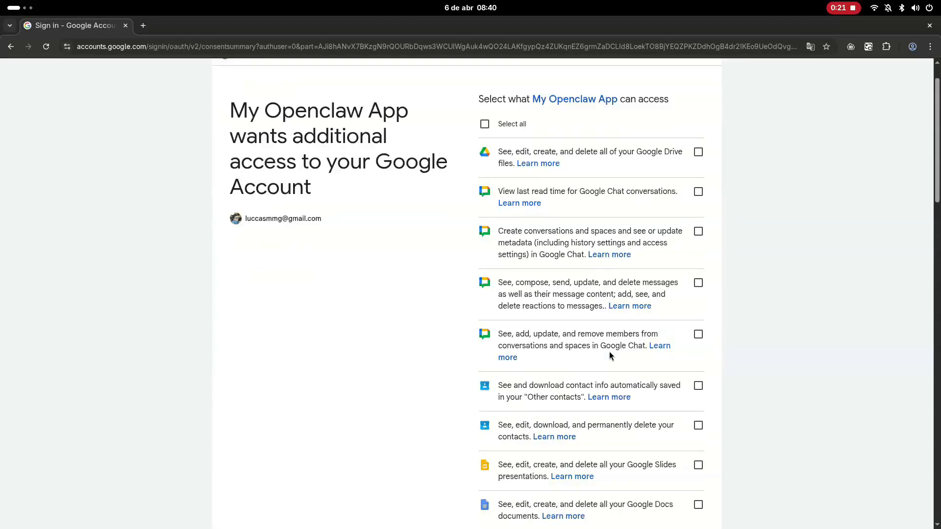
scroll(609, 351, "down", 20)
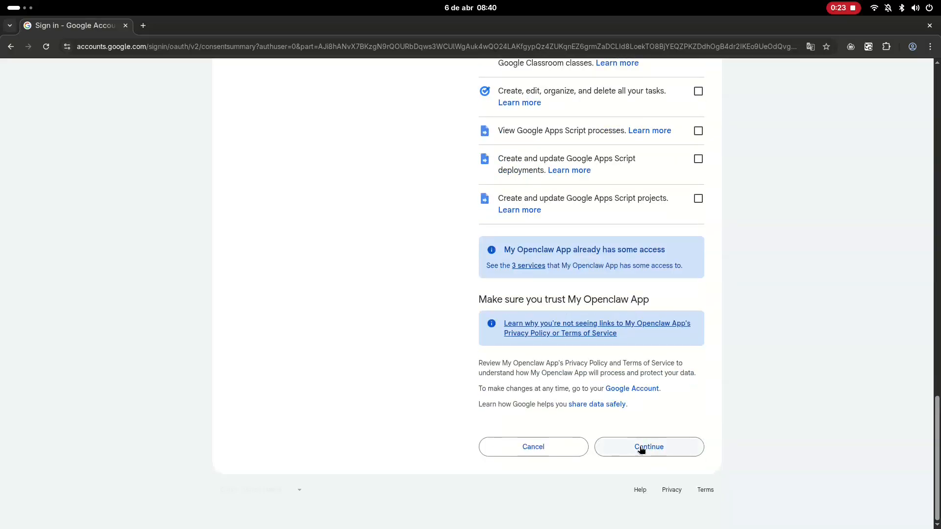
left_click(640, 448)
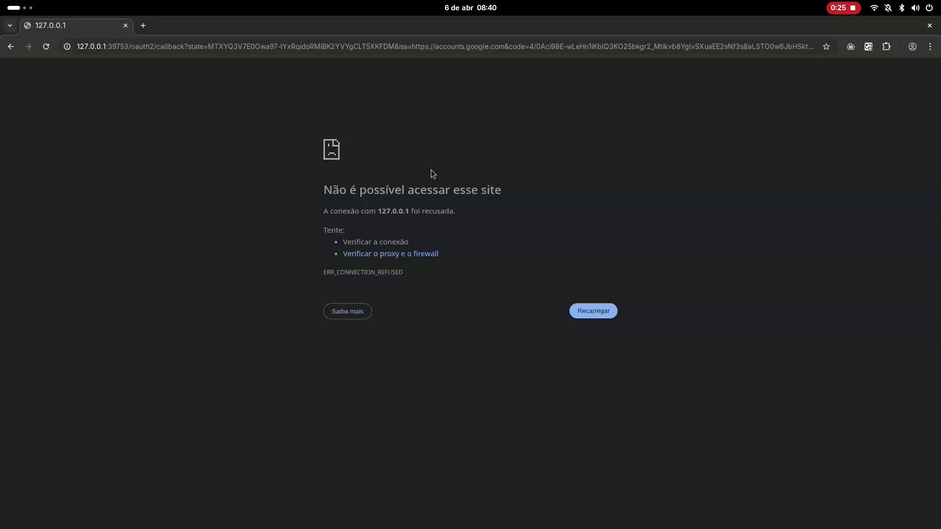
- Copy the loopback redirect URL, switch to the Ghostty terminal, submit it at the gog prompt and enter the keyring passphrase
left_click(375, 43)
key("alt+Tab")
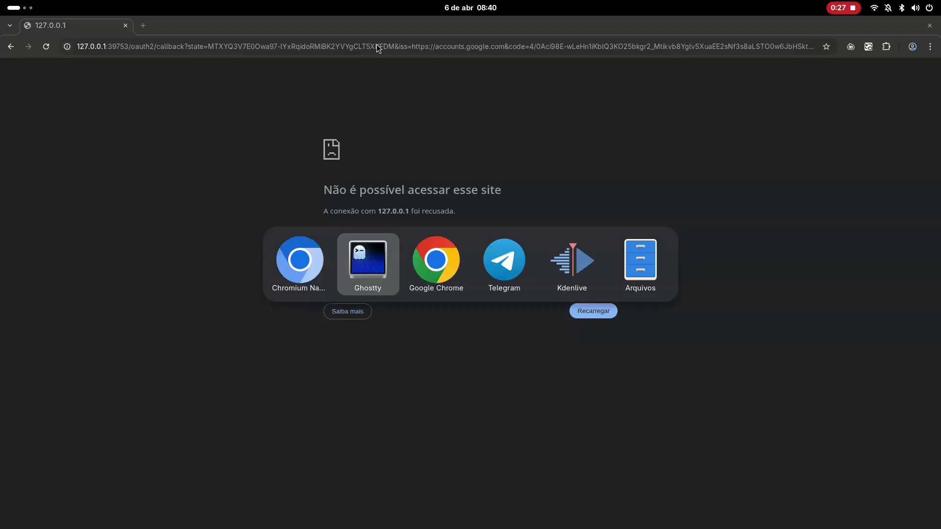
key("ctrl+shift+v")
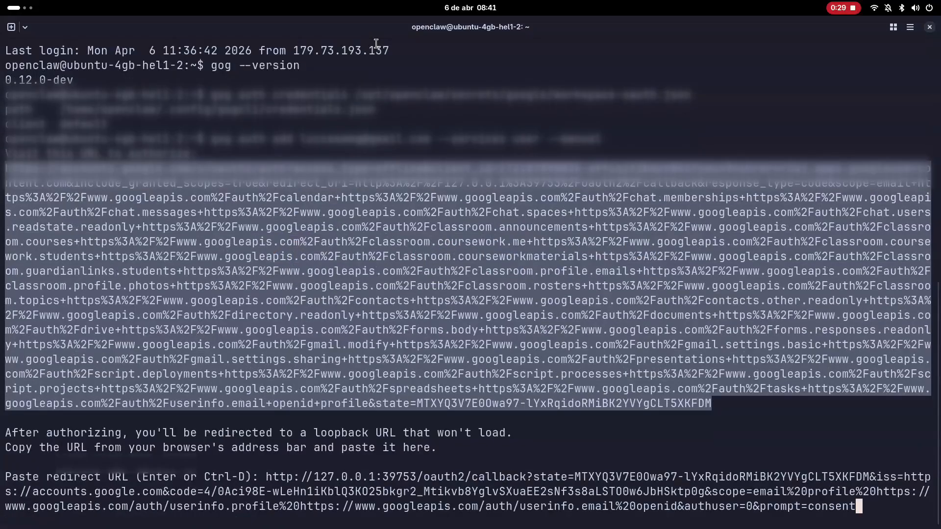
key("Return")
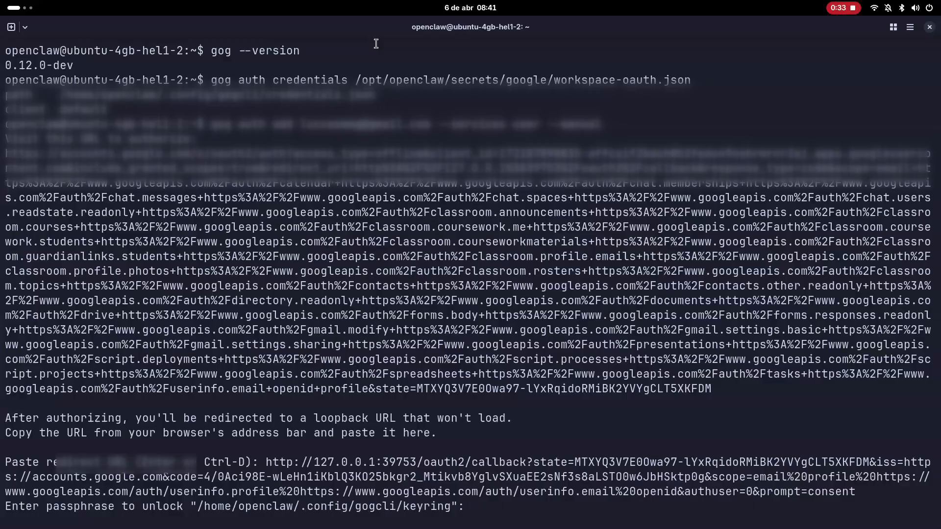
key("Return")
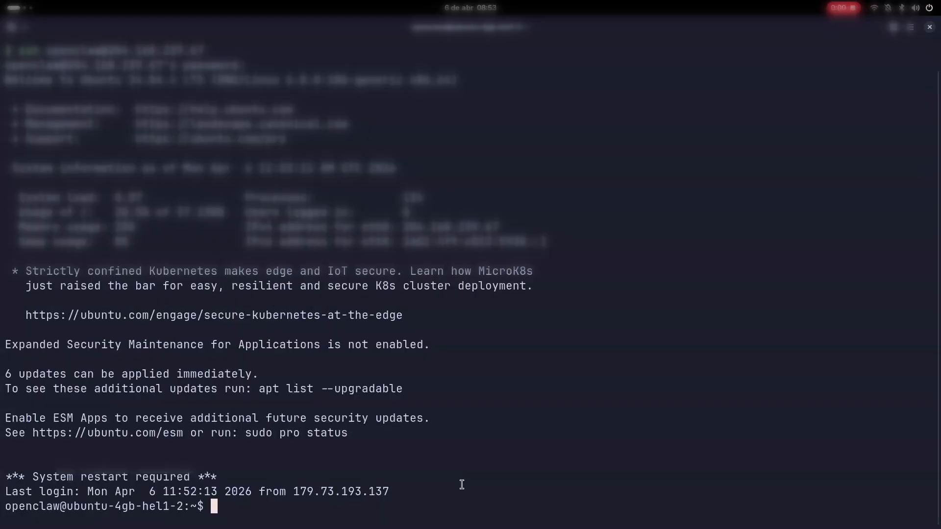
- List the Gmail labels by running gog gmail labels list with the --account option set to auto
type("gog la")
key("BackSpace")
key("BackSpace")
type("gmail labels list --account=")
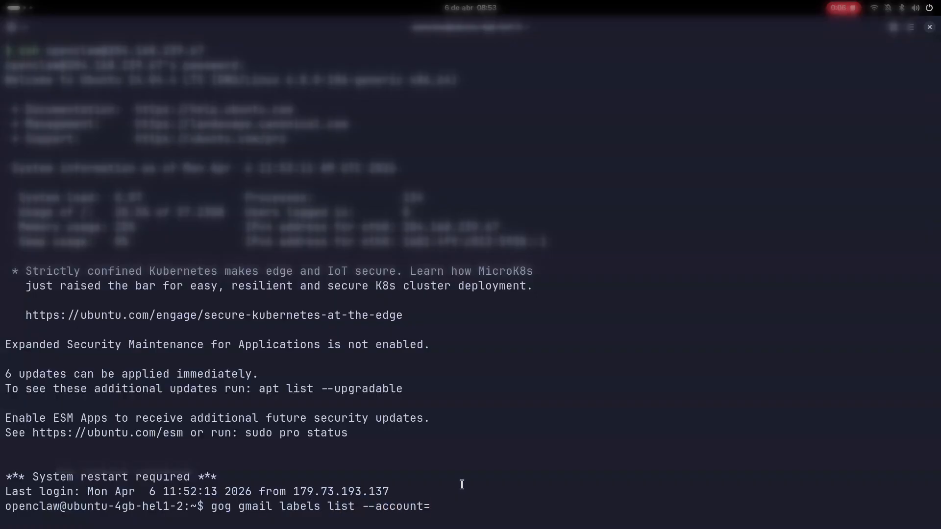
key("BackSpace")
type("auto")
key("Return")
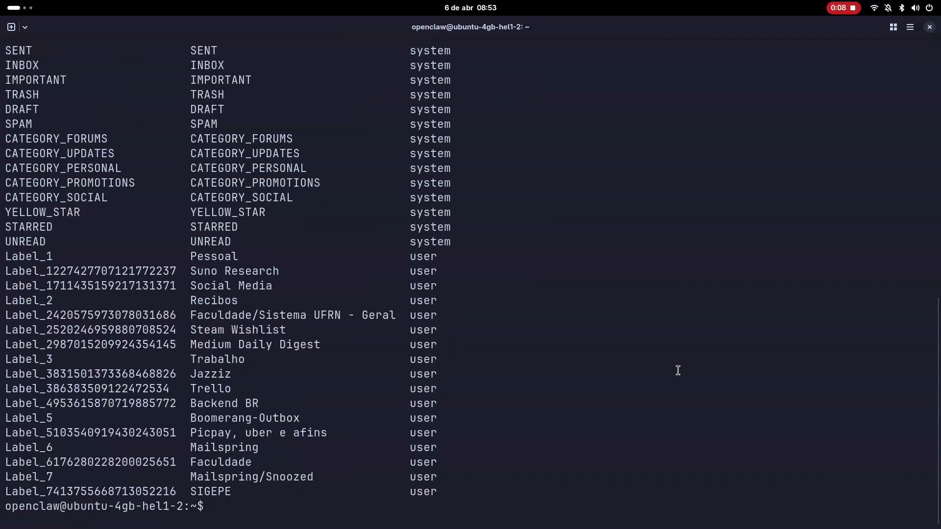
- Switch to Telegram and send the Openclaw bot the message "Show me my list of labels in gmail"
type("Show me my list of la")
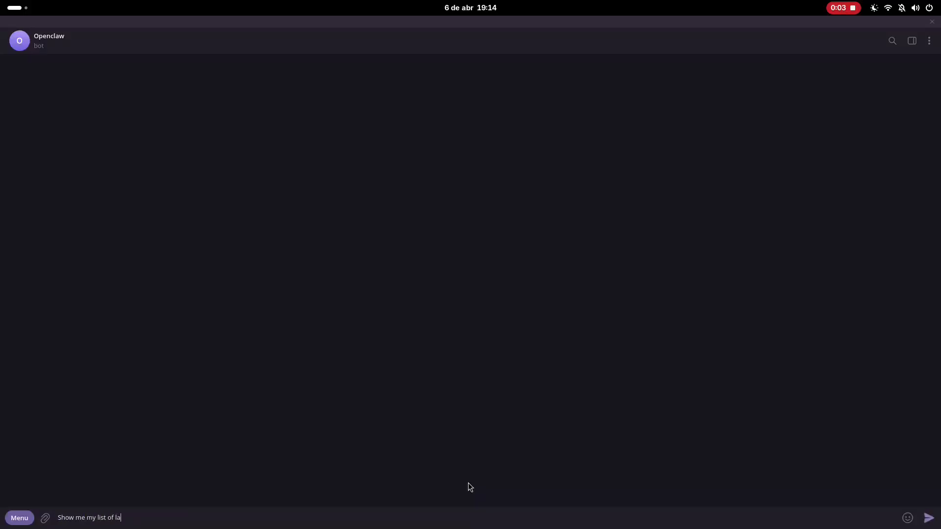
type("bels in gmail")
key("Return")
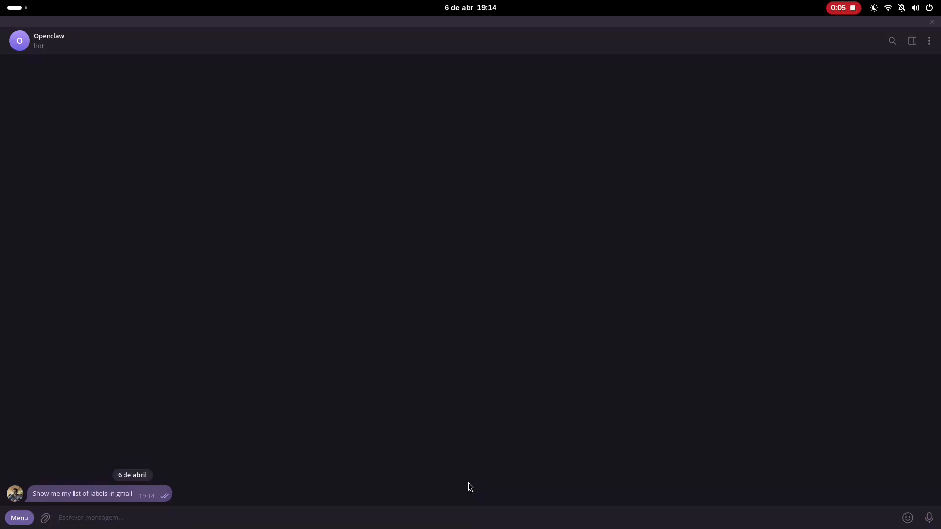